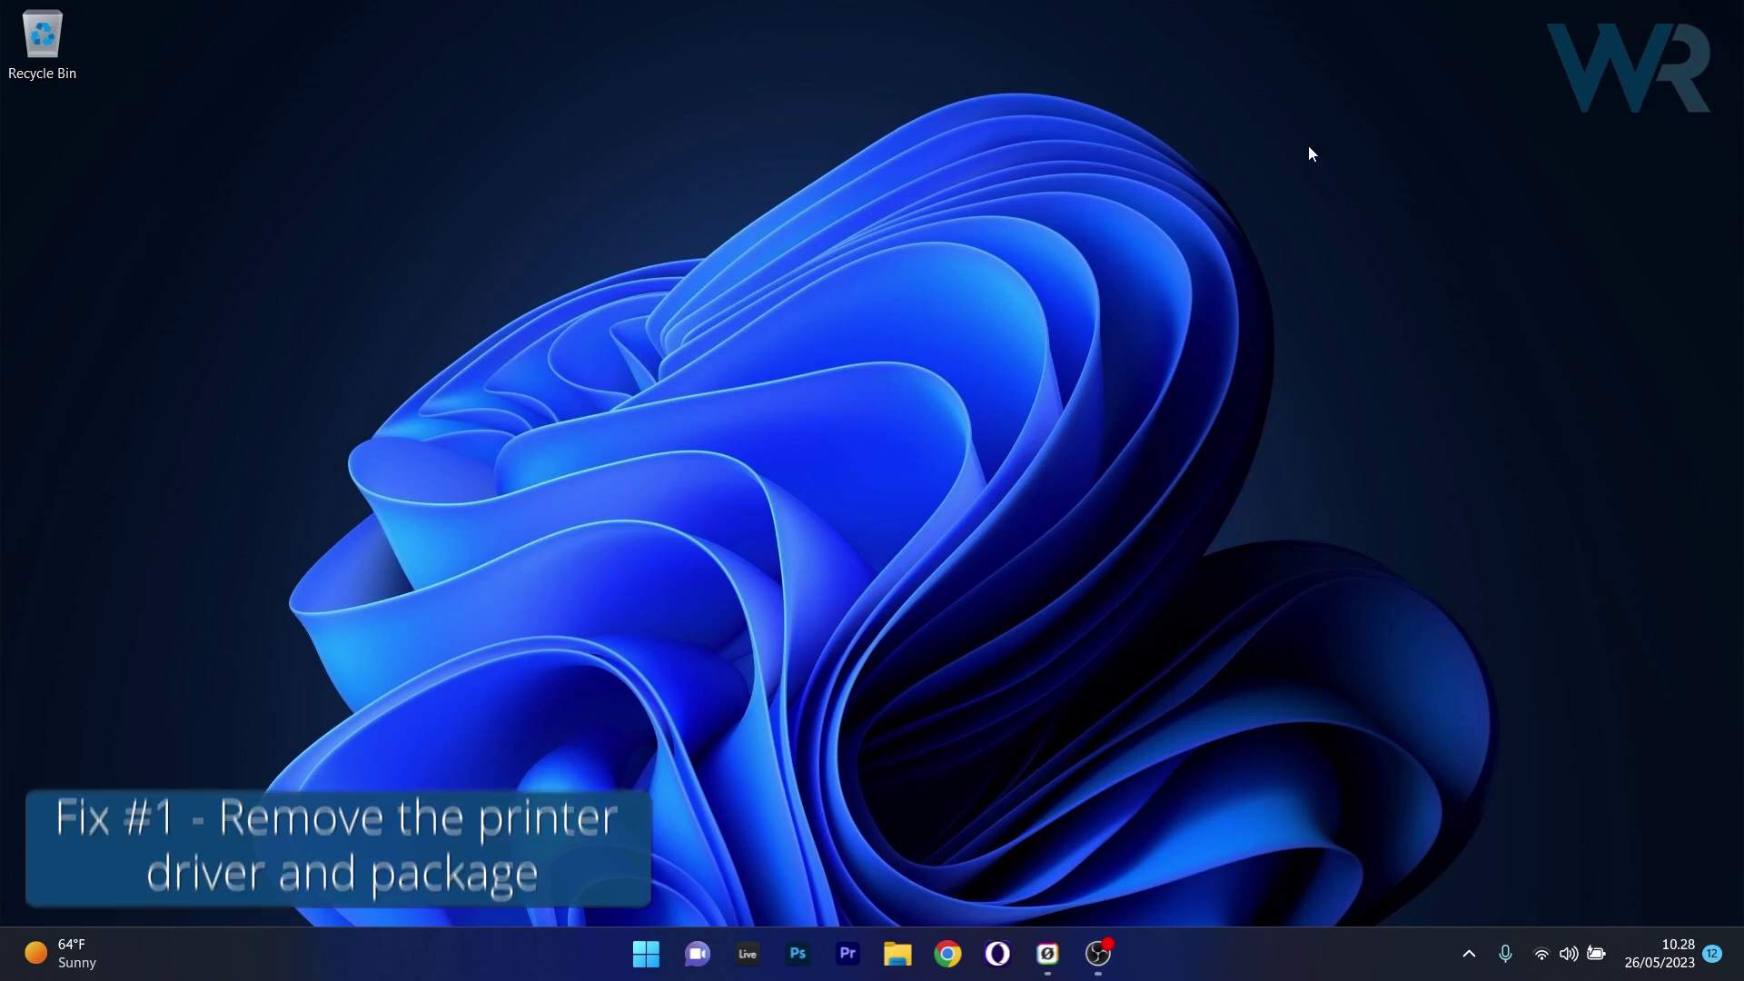
# Open Device Manager from the quick system menu and expand the Print queues category.
pyautogui.rightClick(641, 968)
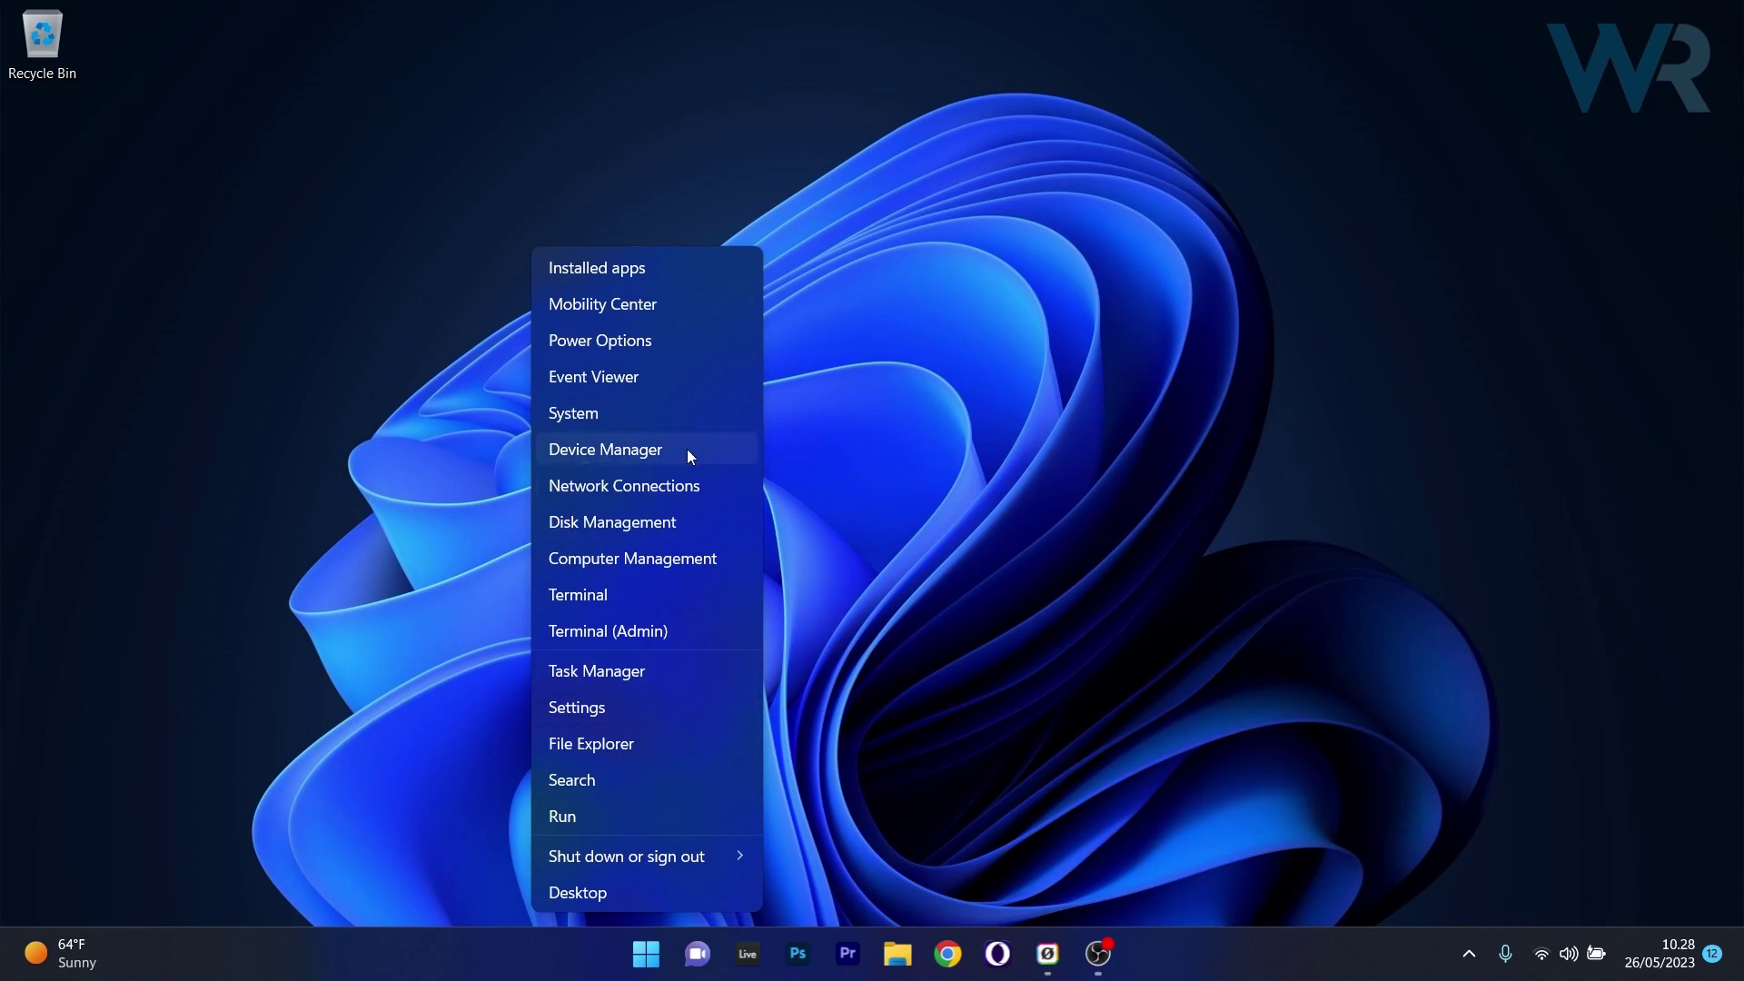
pyautogui.click(687, 448)
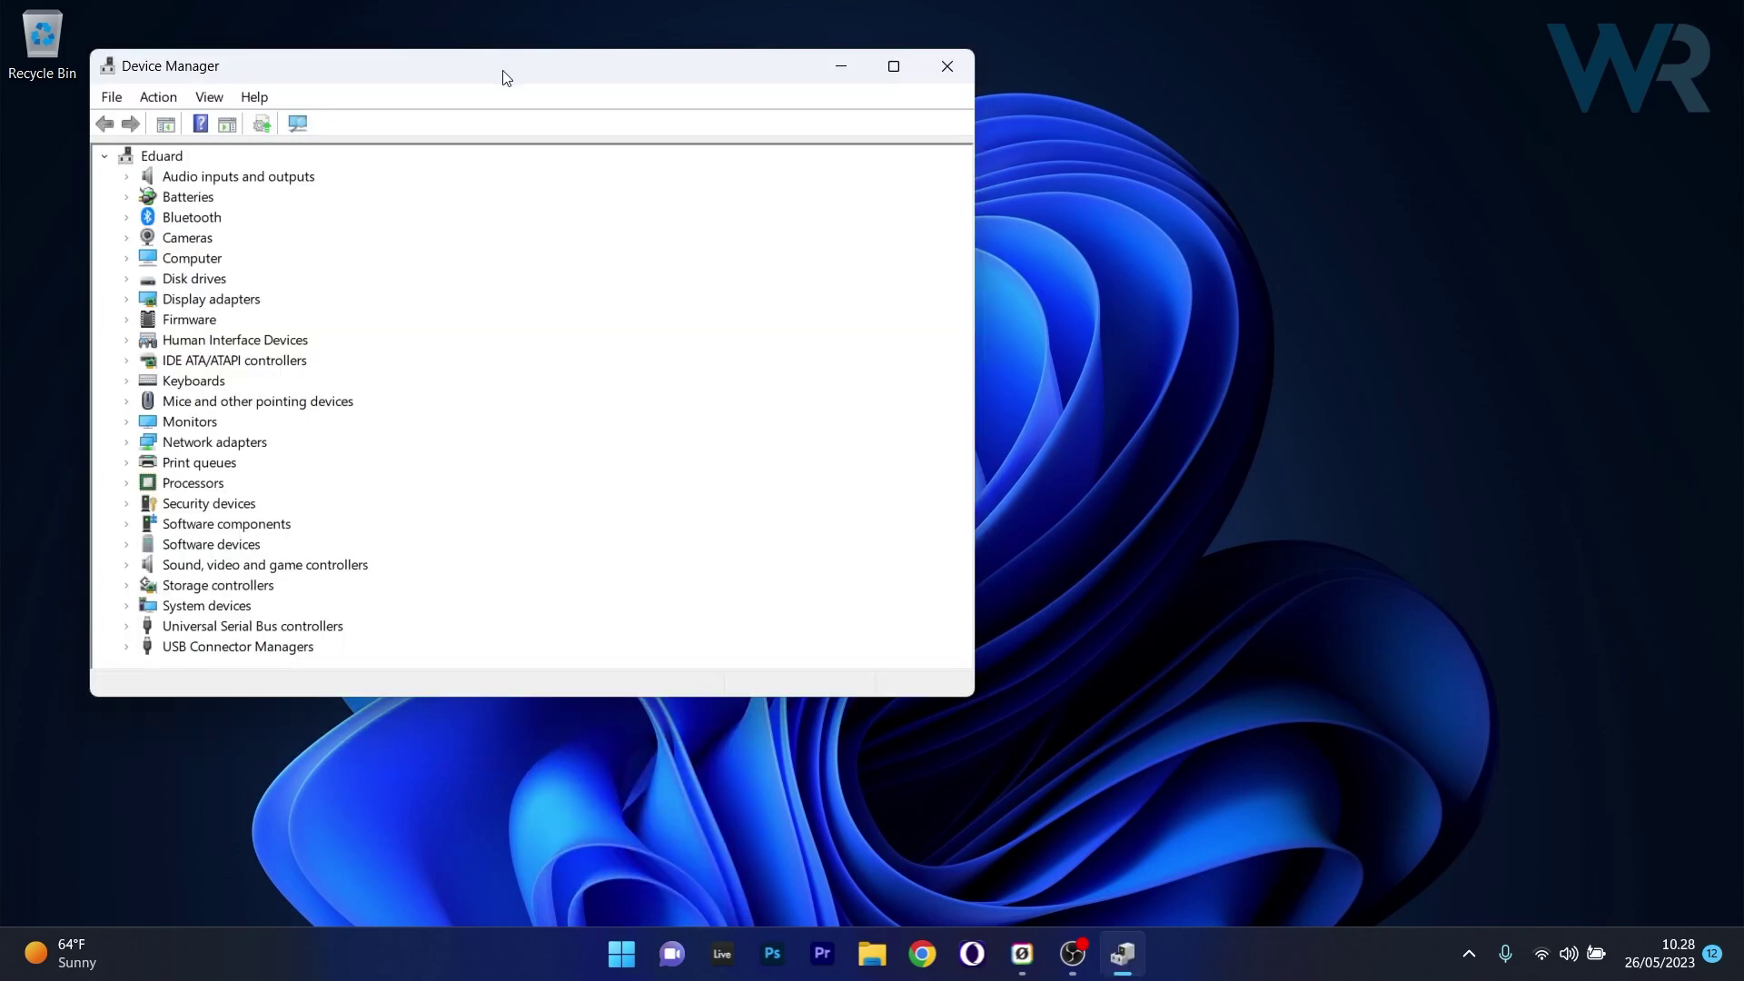
pyautogui.moveTo(504, 77); pyautogui.dragTo(861, 147)
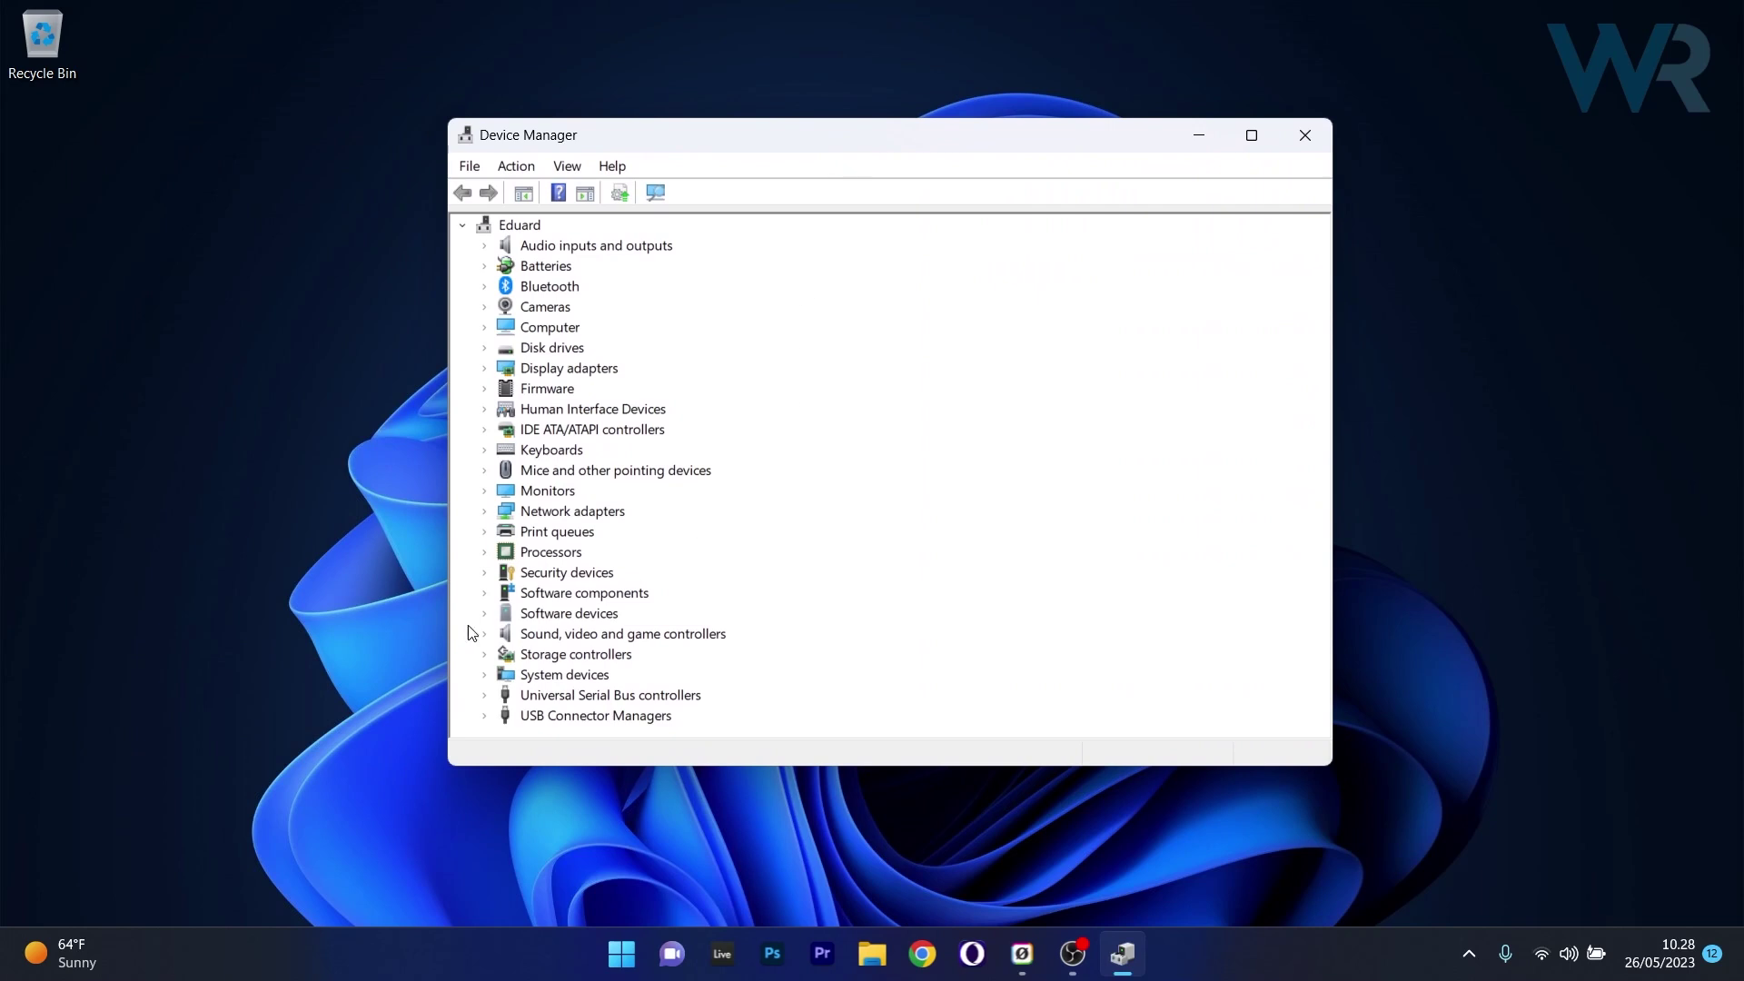
pyautogui.click(484, 532)
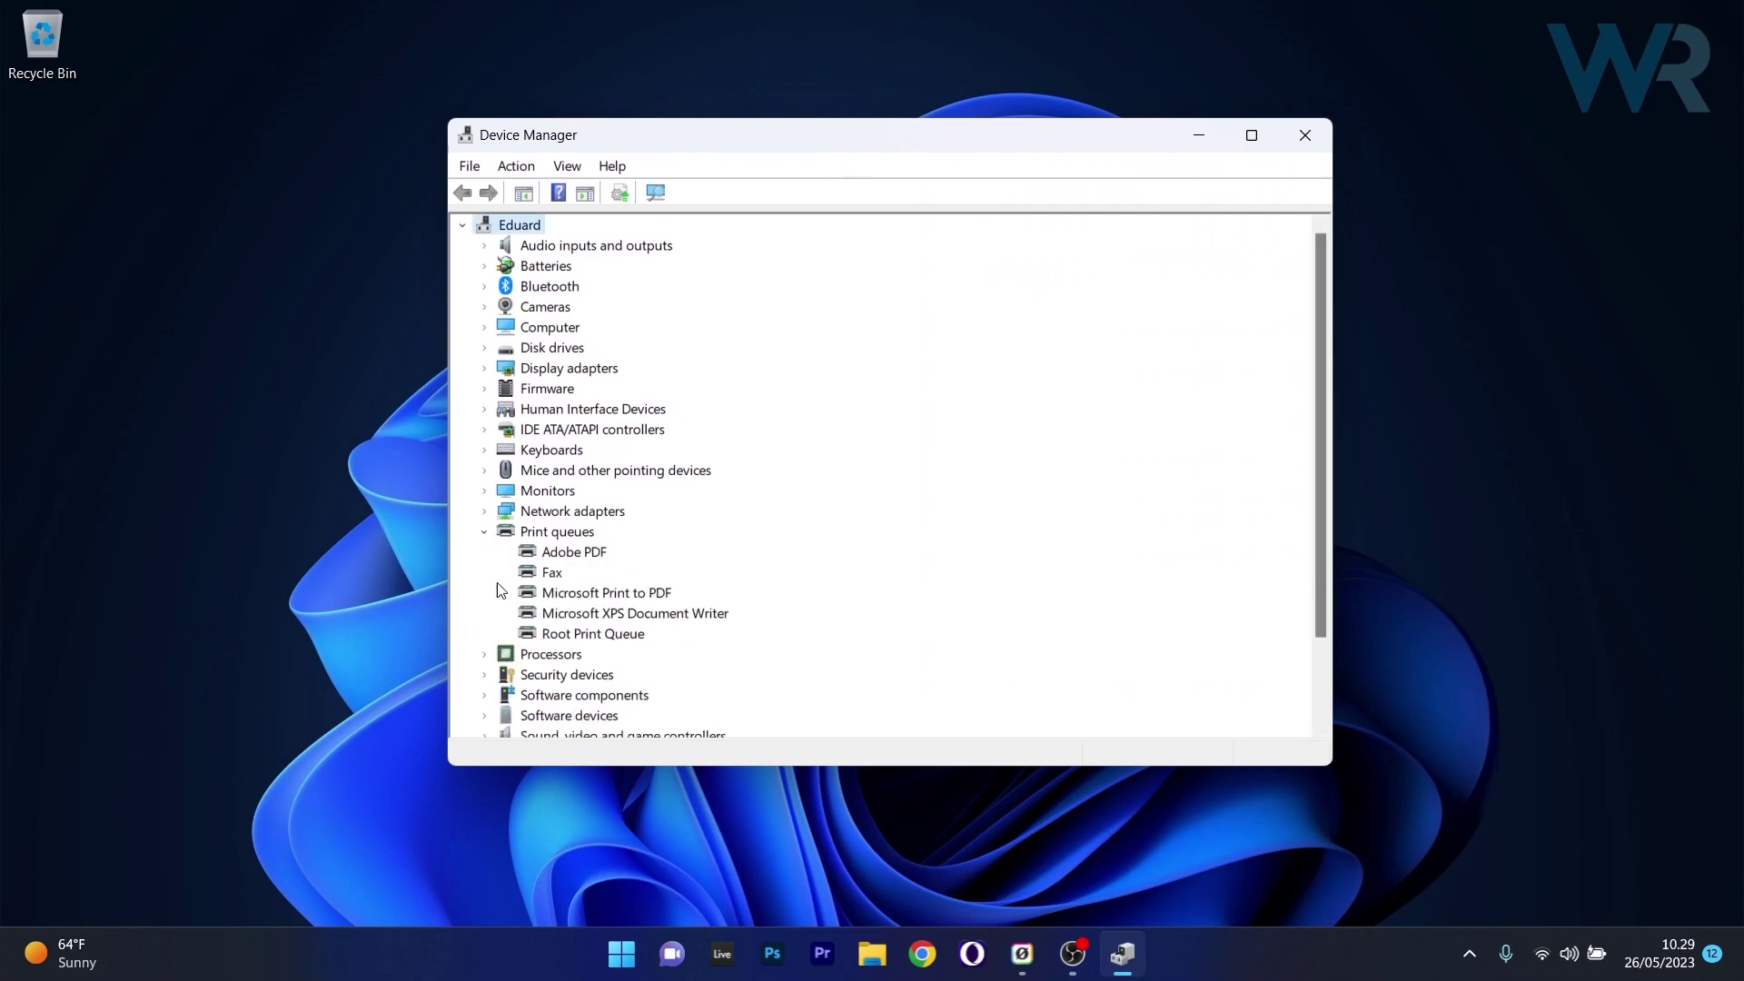
# Cancel uninstalling Microsoft Print to PDF, keep it installed, and close Device Manager.
pyautogui.rightClick(644, 597)
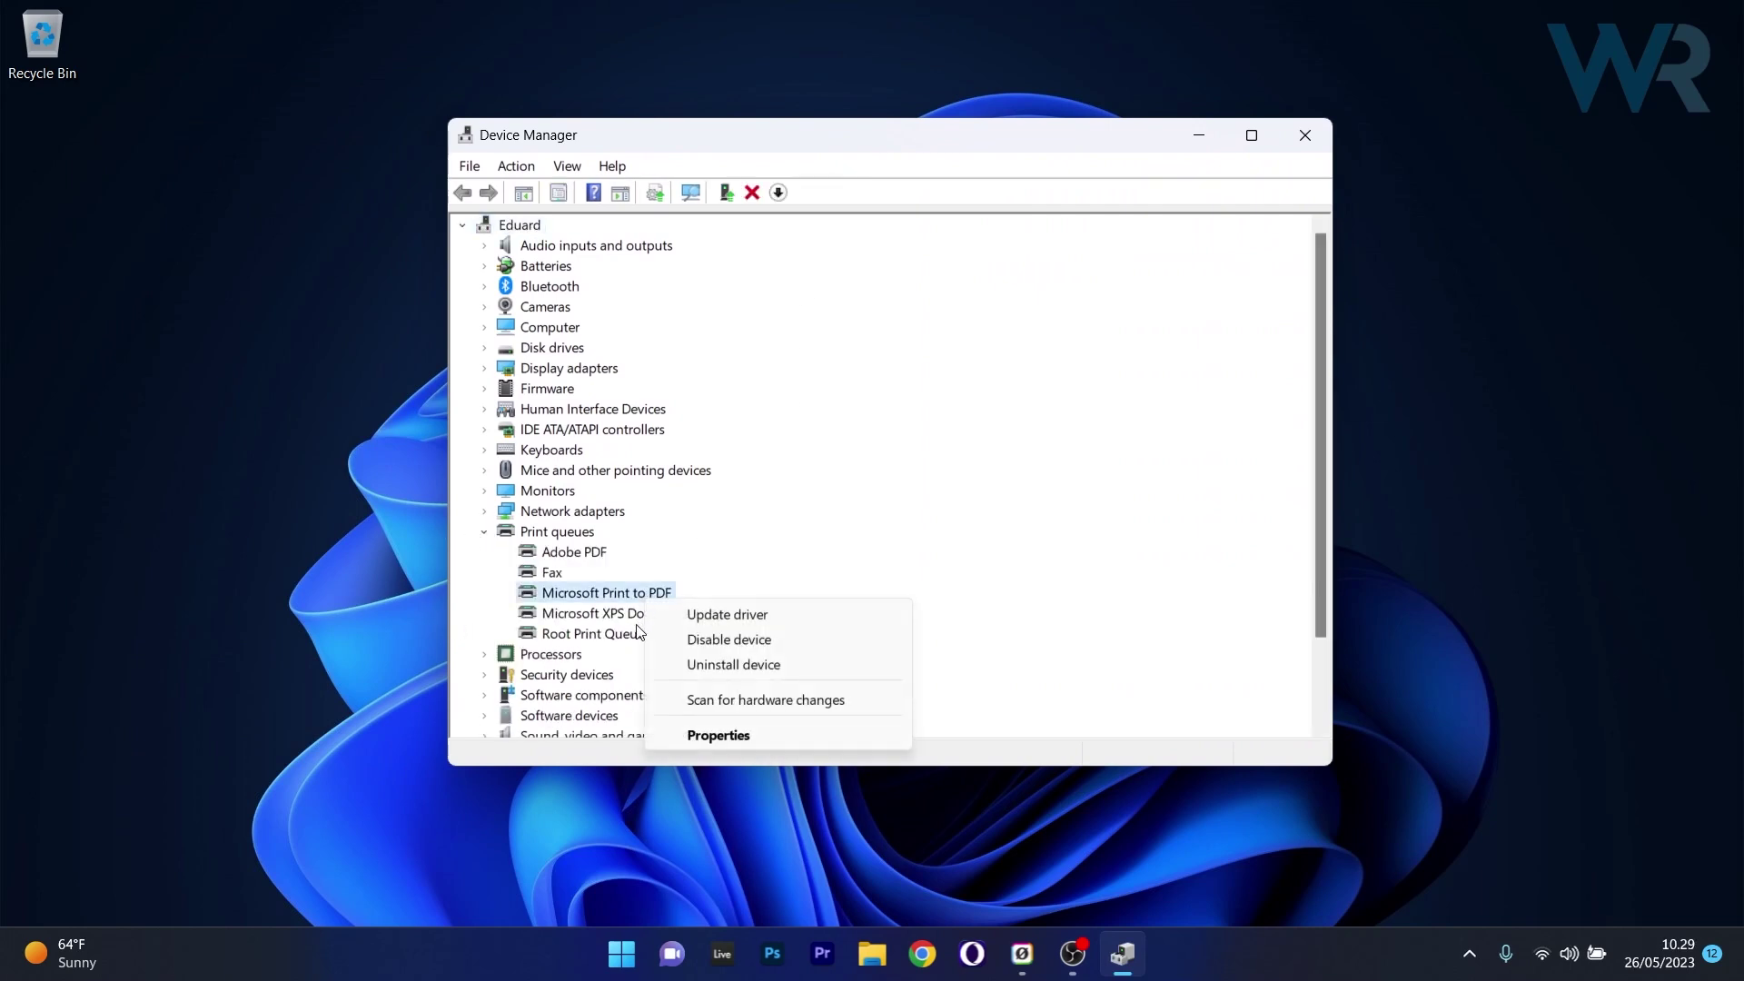
pyautogui.click(826, 672)
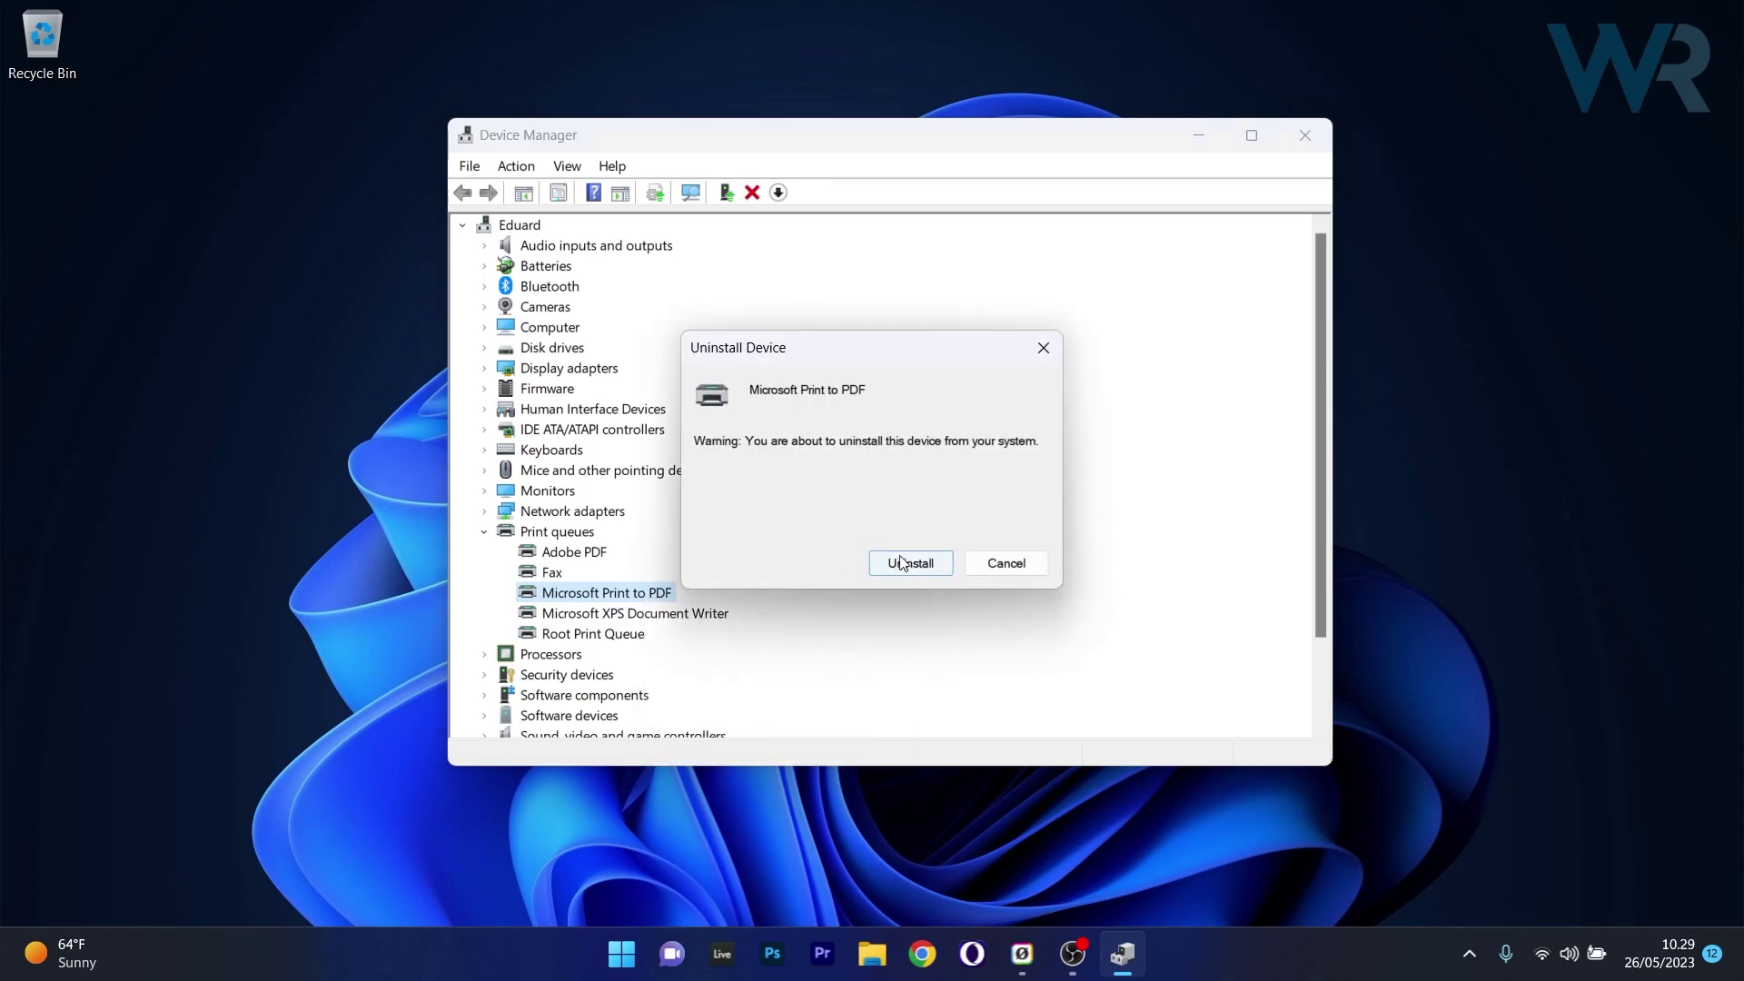
pyautogui.click(1005, 564)
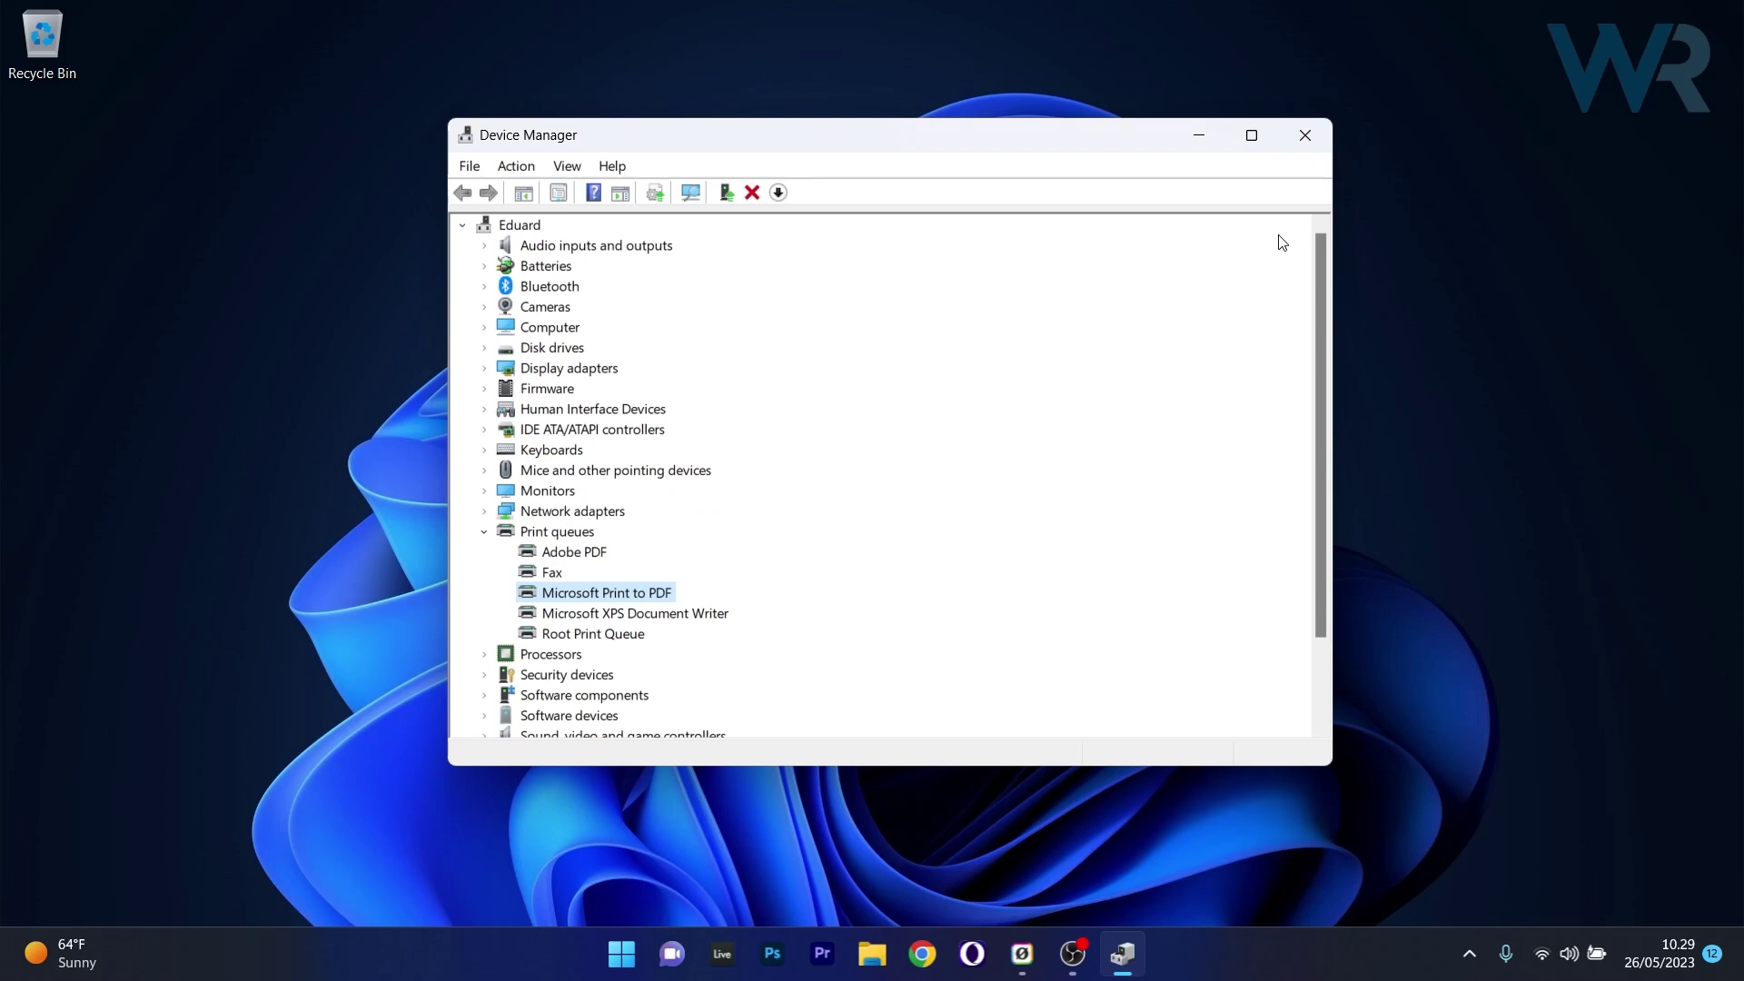
pyautogui.click(1305, 135)
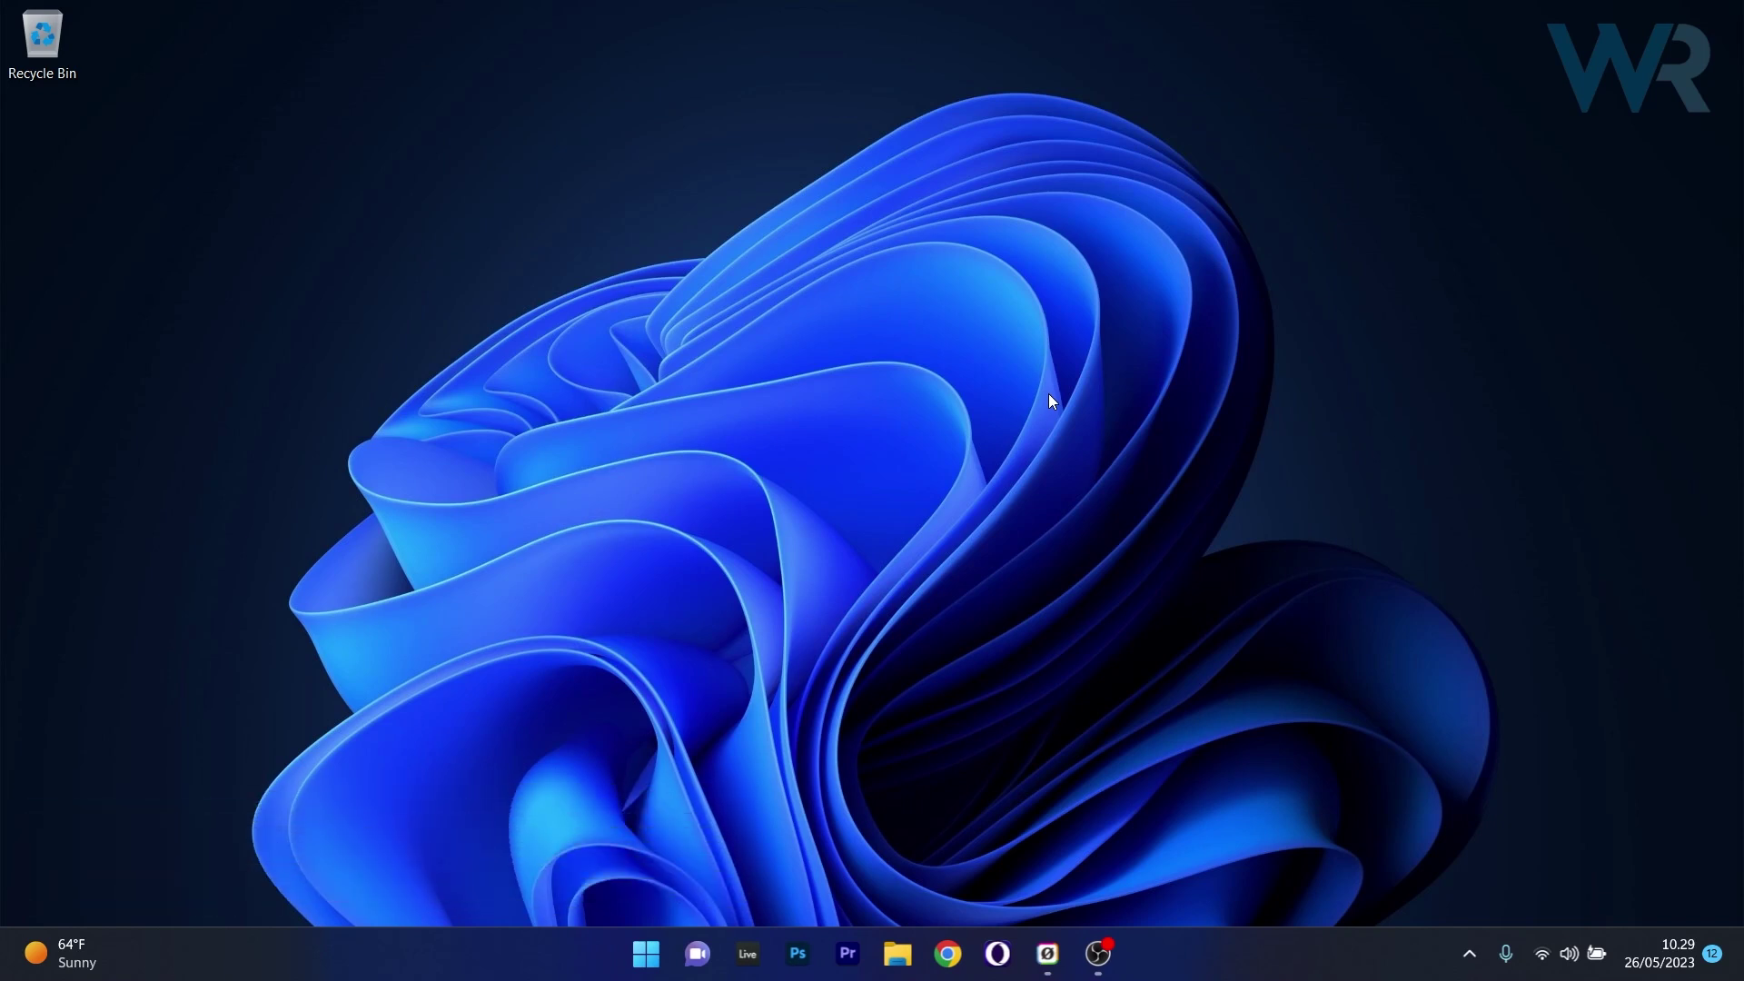
pyautogui.click(645, 952)
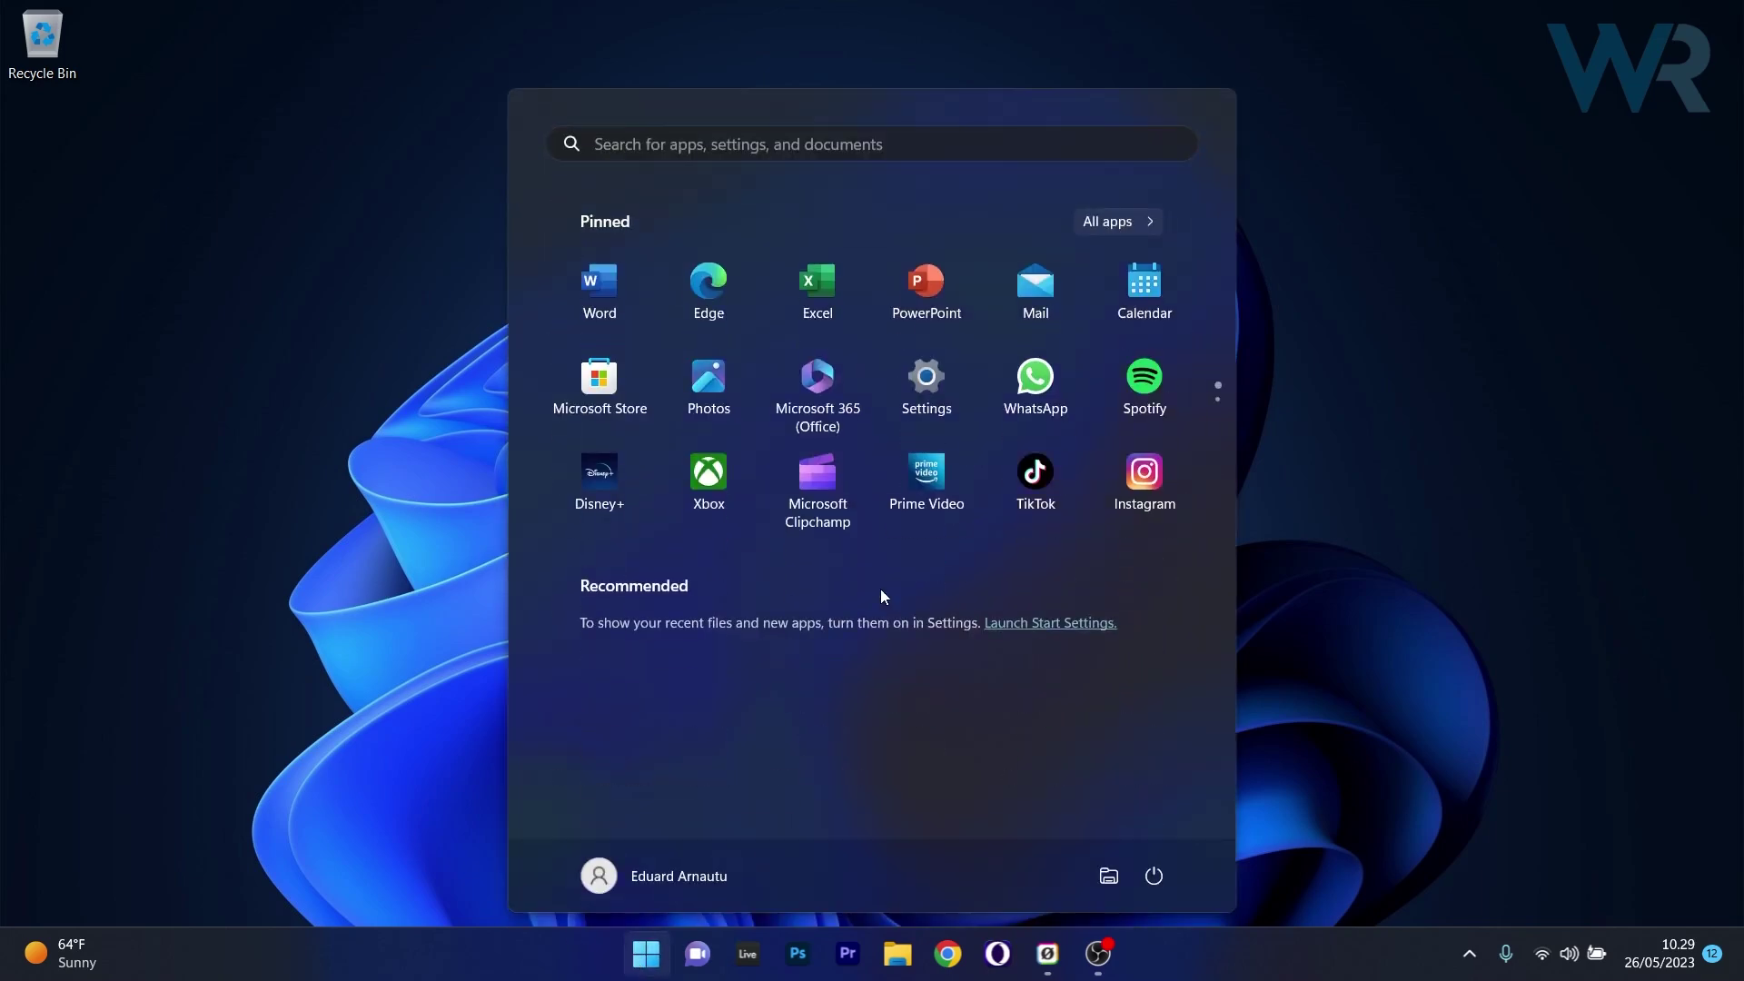
pyautogui.click(920, 380)
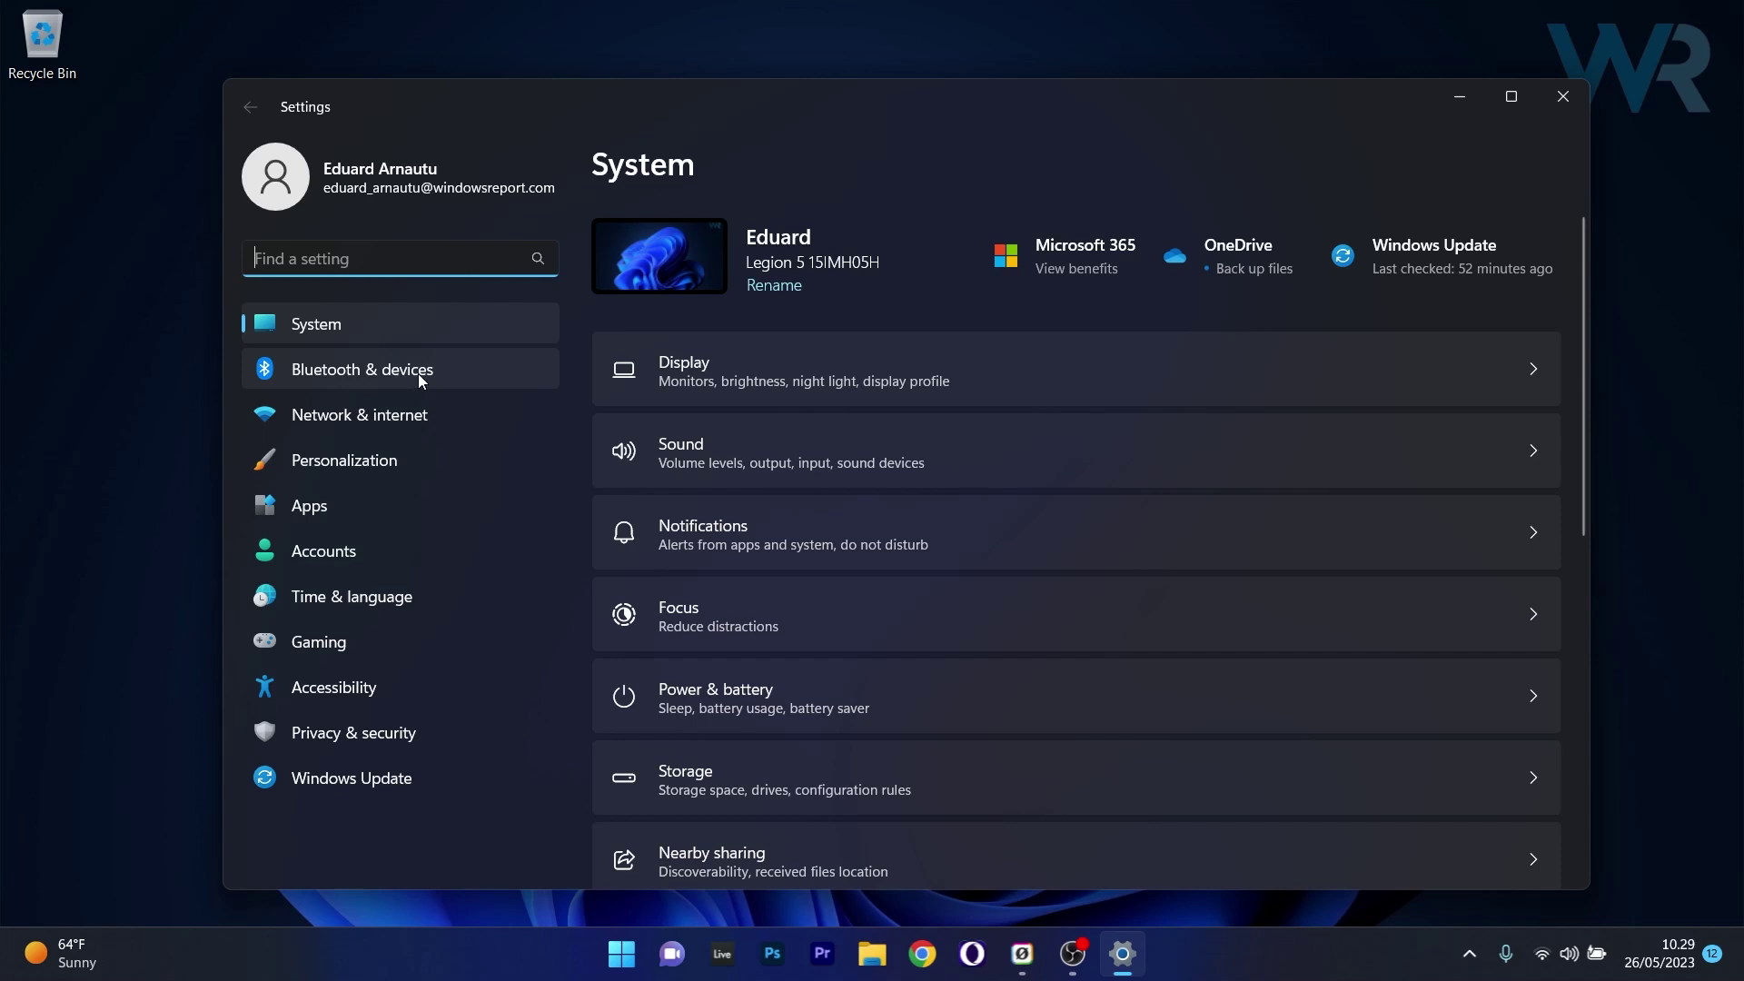
pyautogui.click(451, 375)
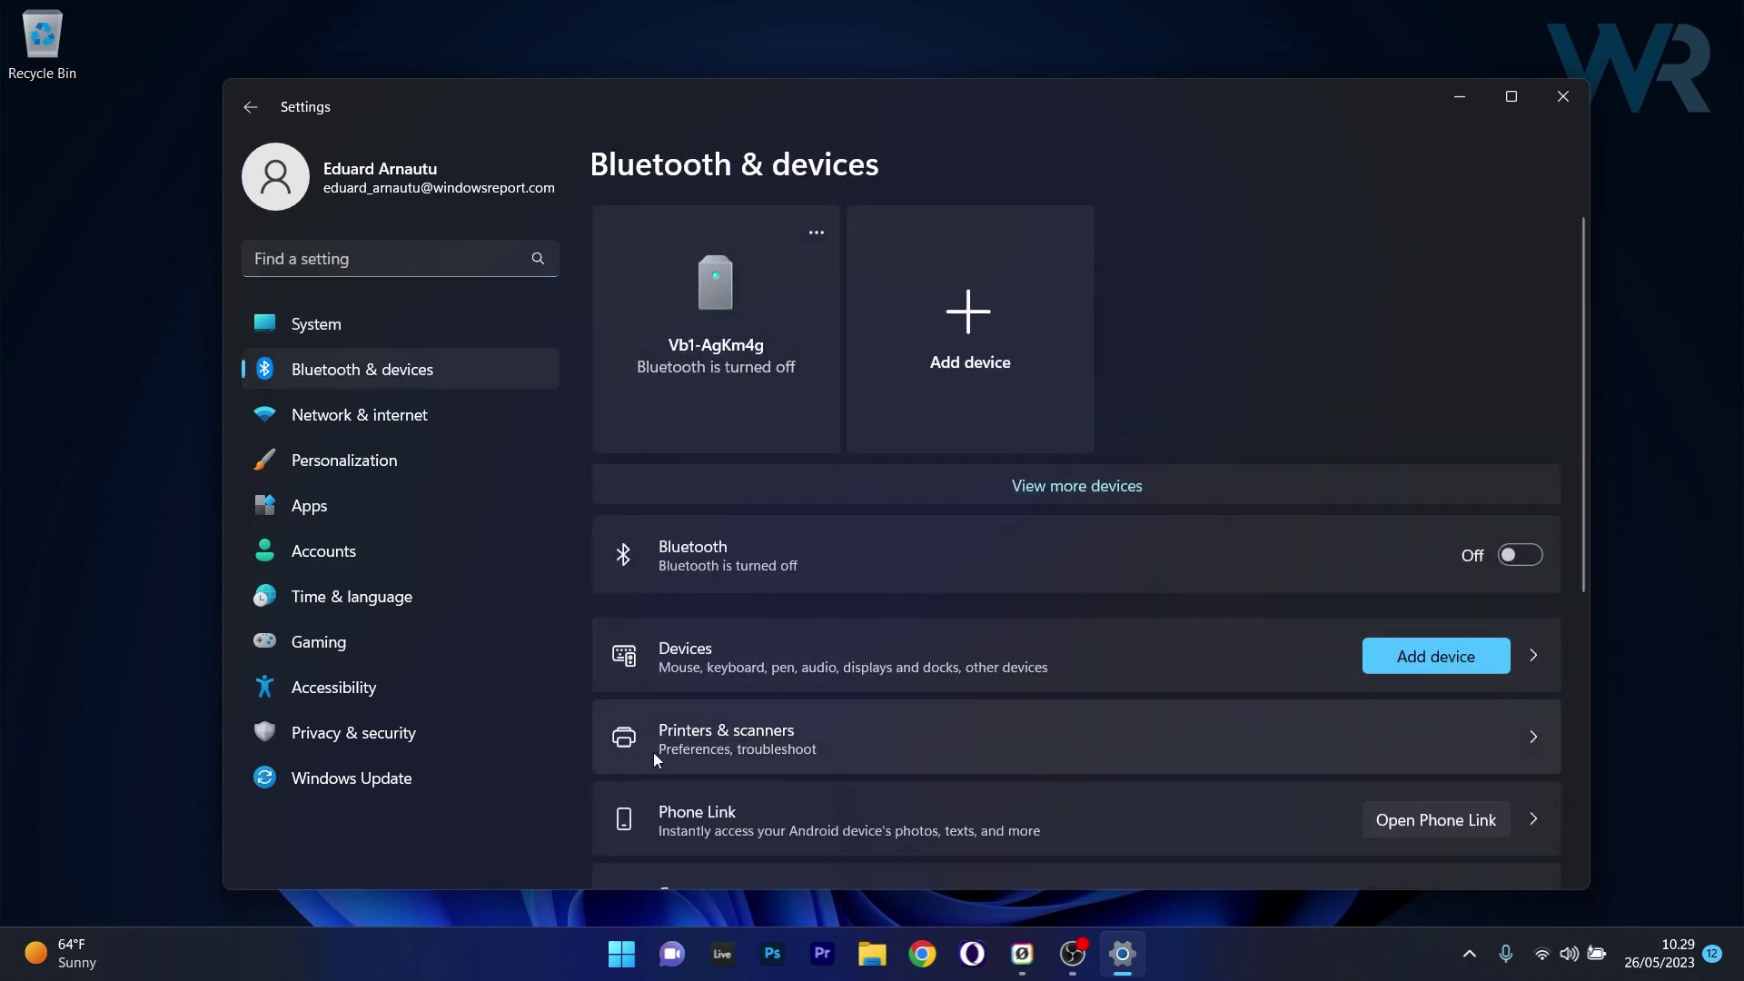
pyautogui.click(1003, 736)
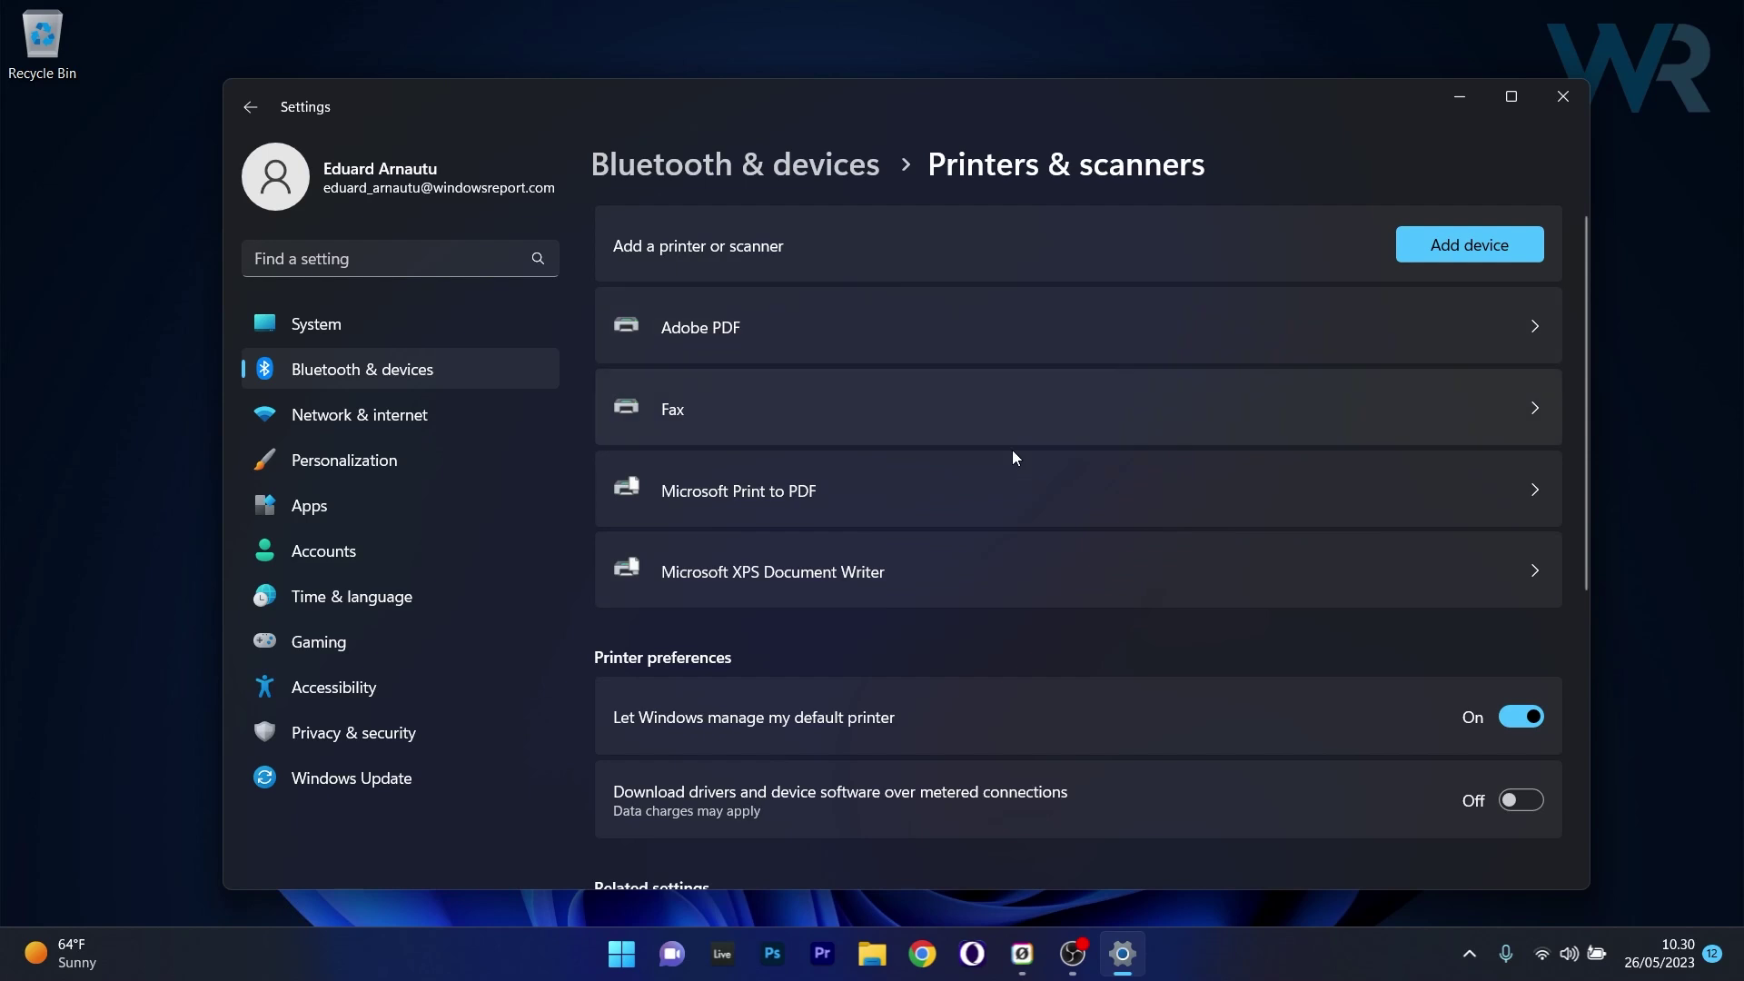
pyautogui.click(1023, 489)
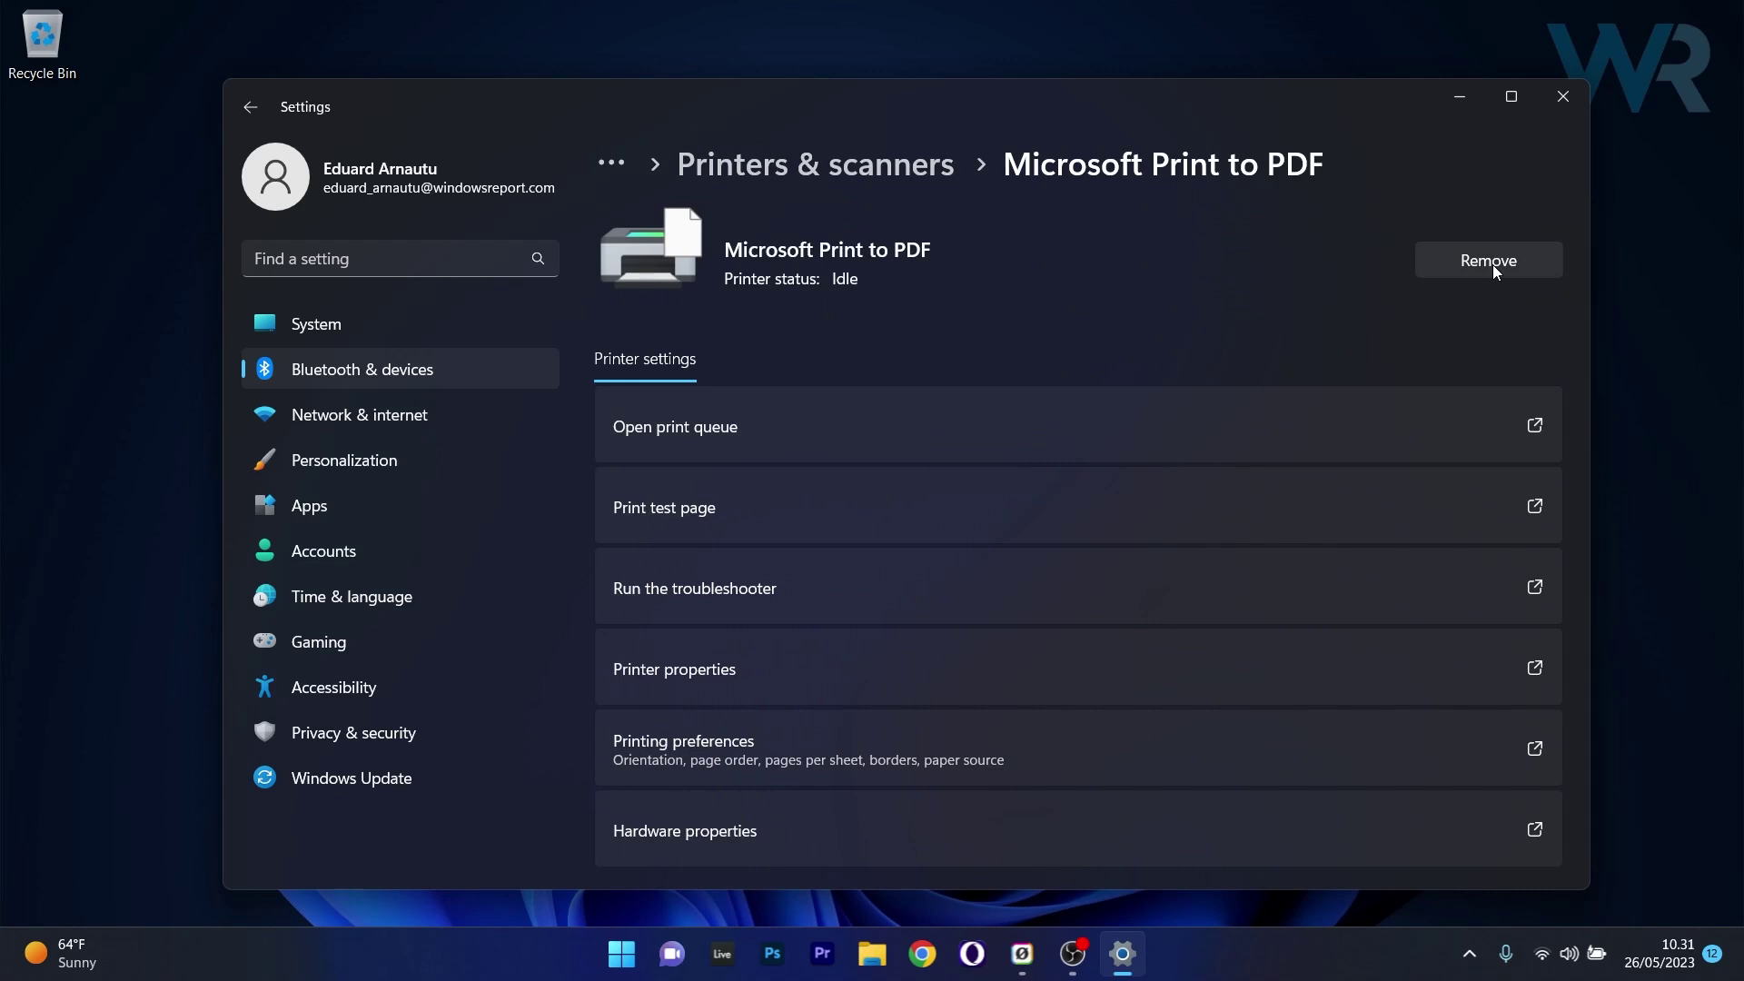
pyautogui.click(1561, 94)
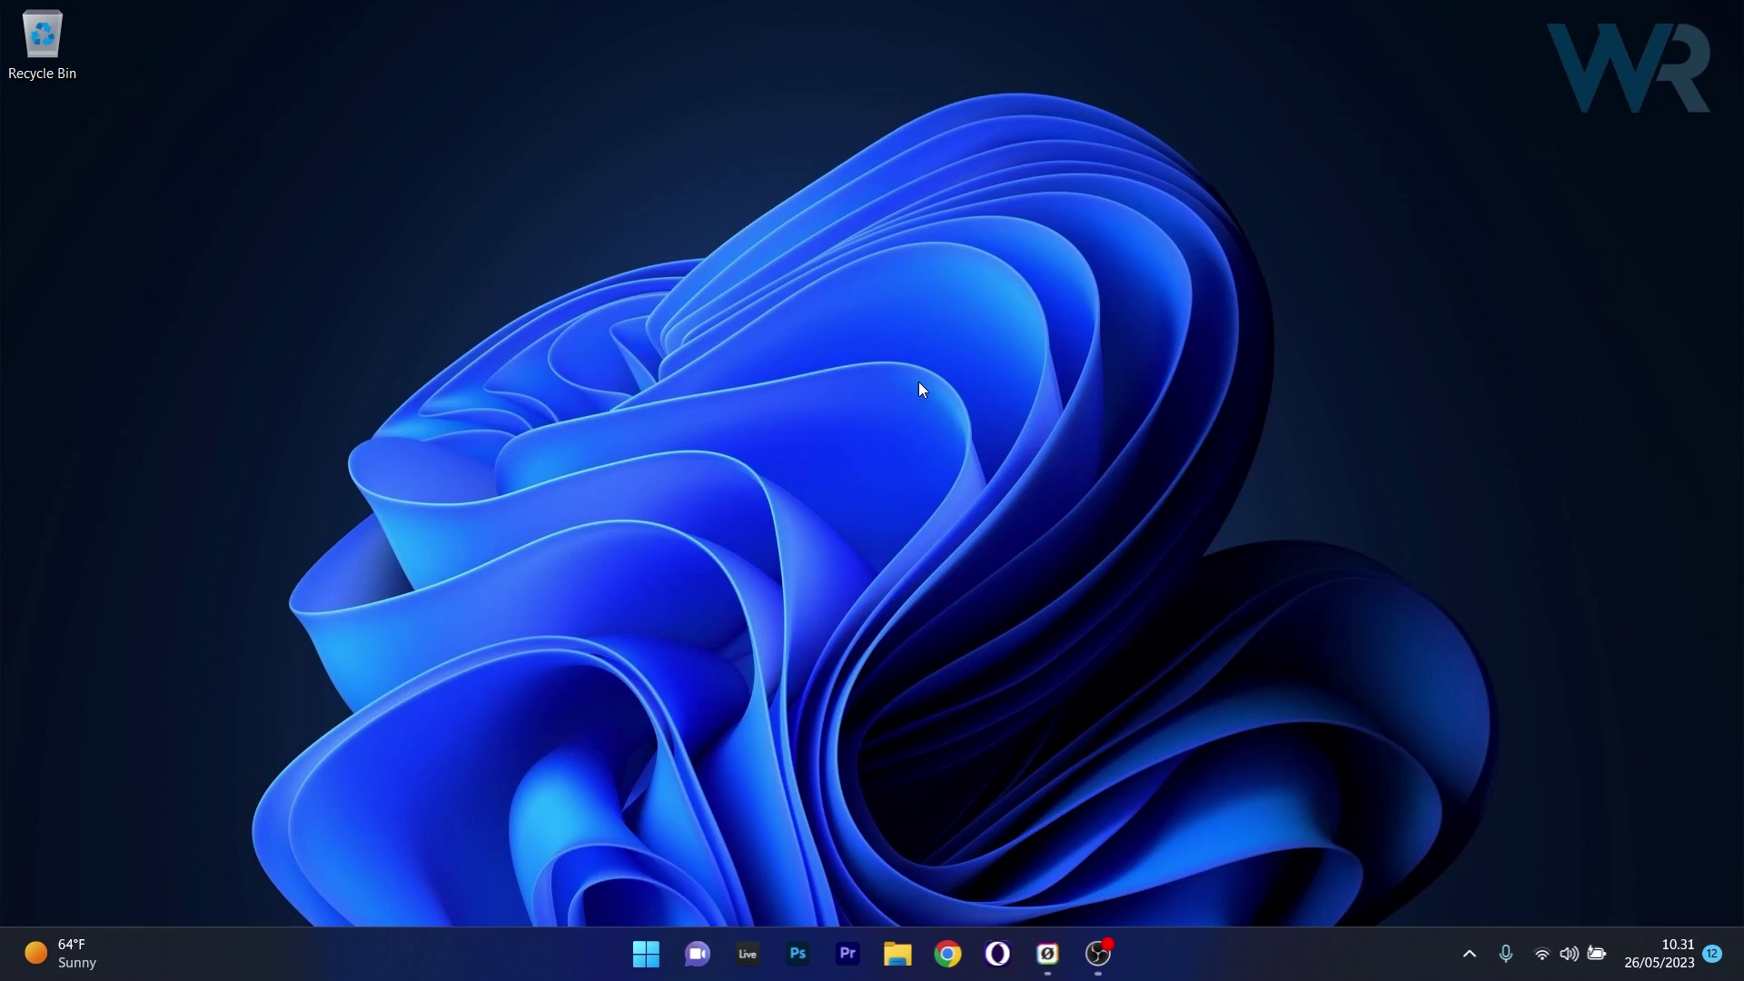
# Open the Services console from a Start search for 'services'.
pyautogui.click(645, 956)
pyautogui.write('services')
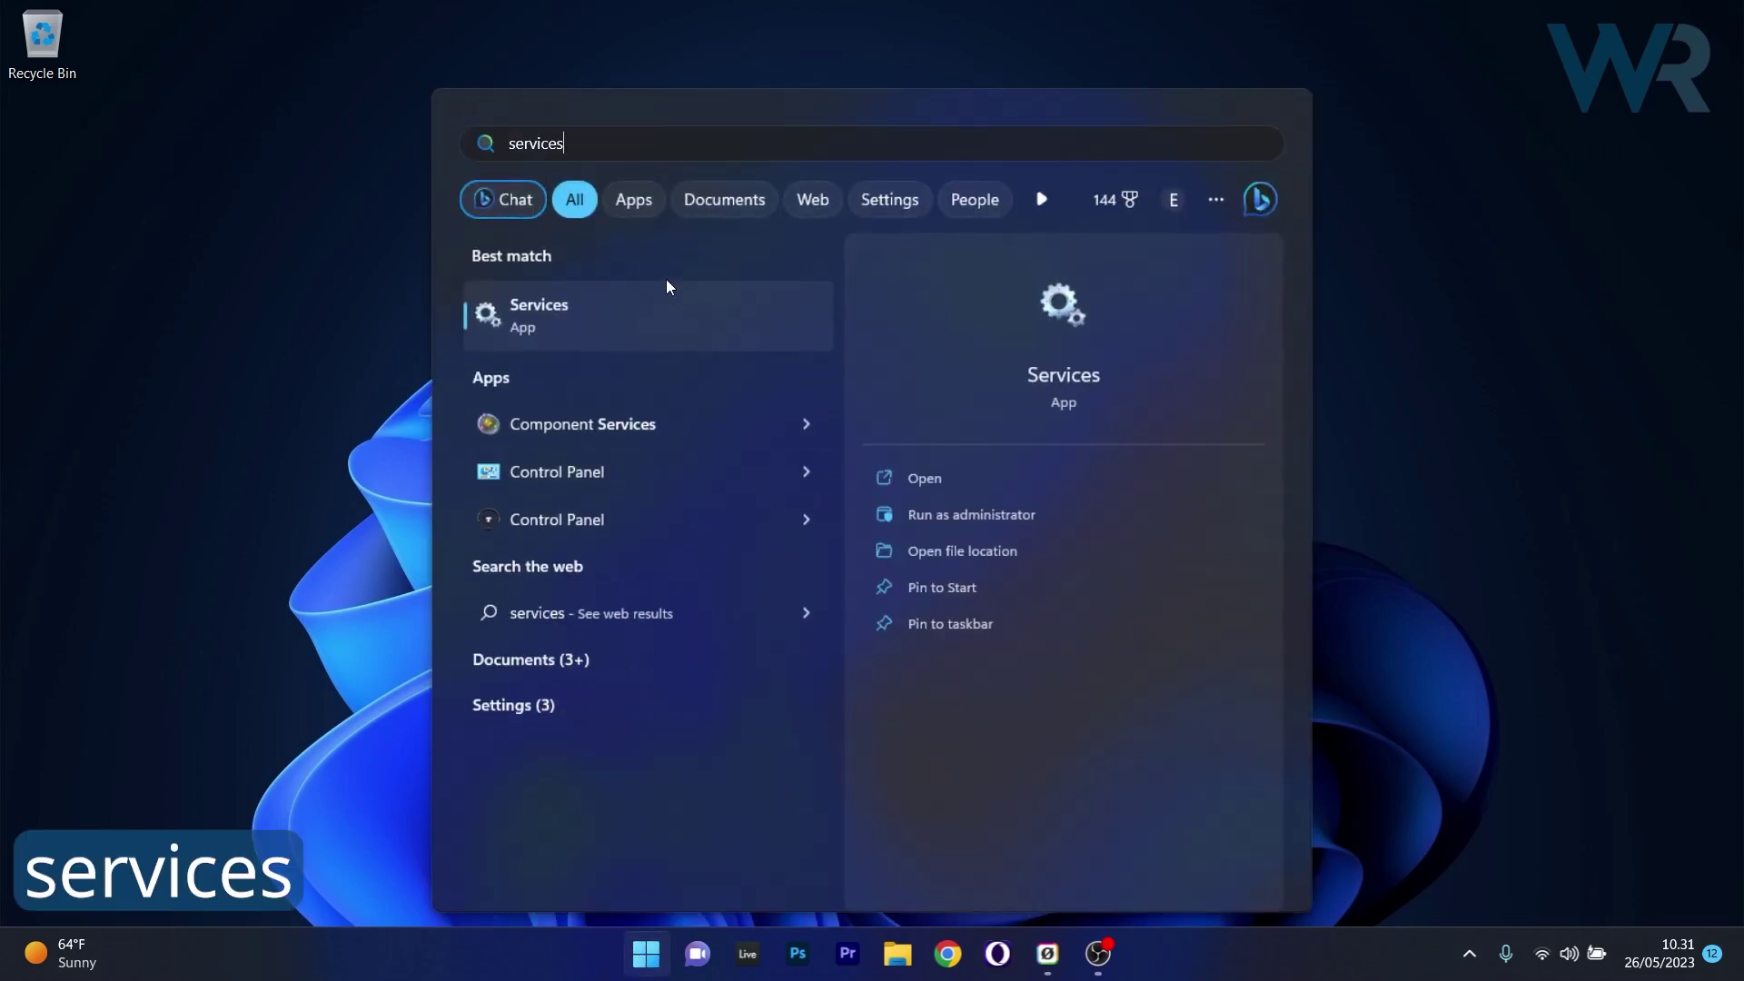
pyautogui.click(664, 325)
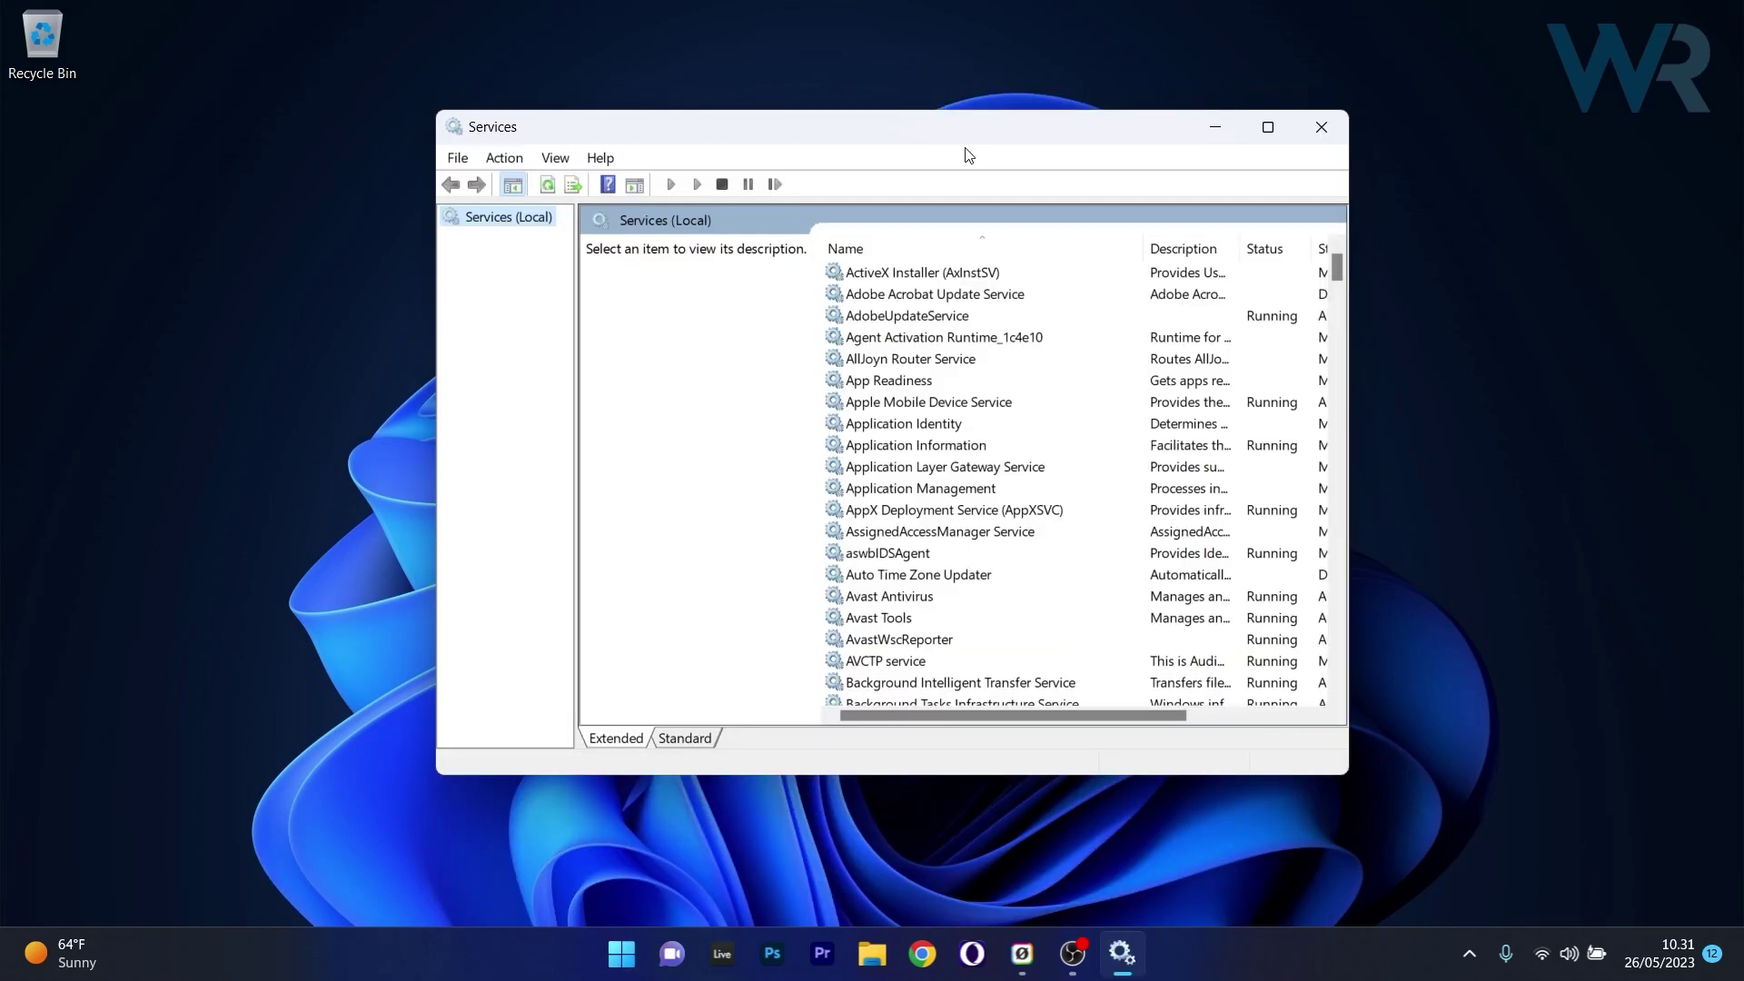
pyautogui.moveTo(1337, 268); pyautogui.dragTo(1314, 511)
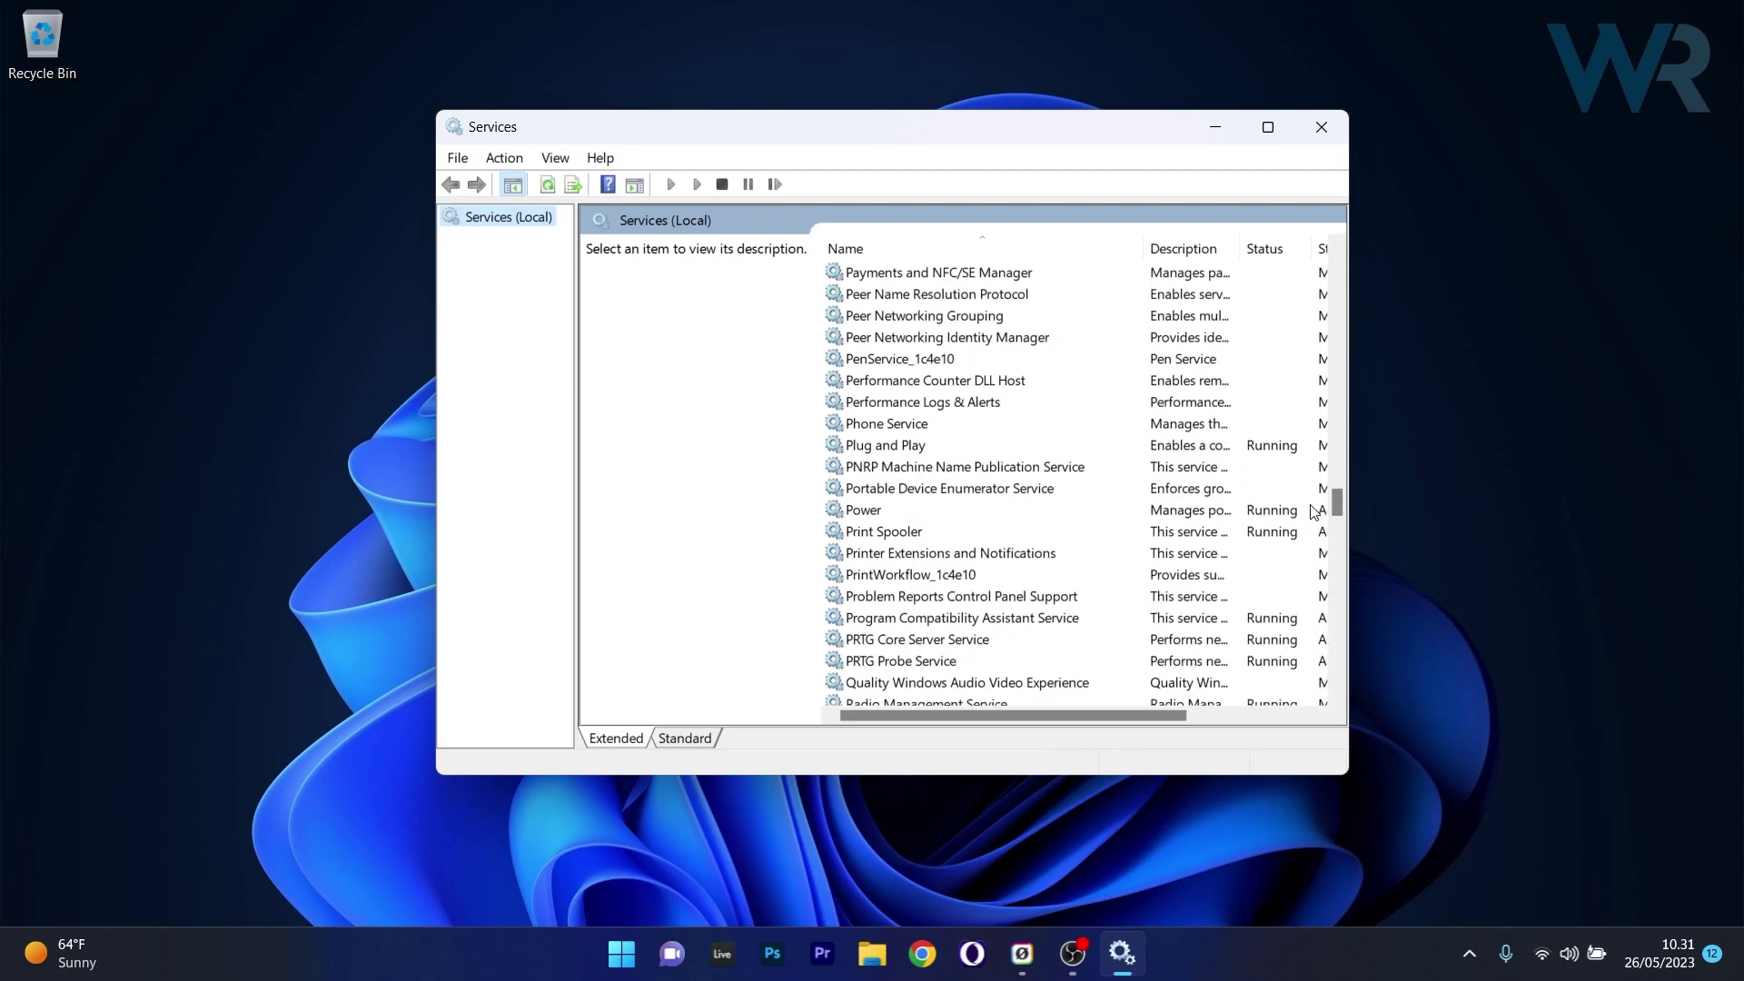
# Stop the Print Spooler service and close its properties dialog.
pyautogui.doubleClick(915, 537)
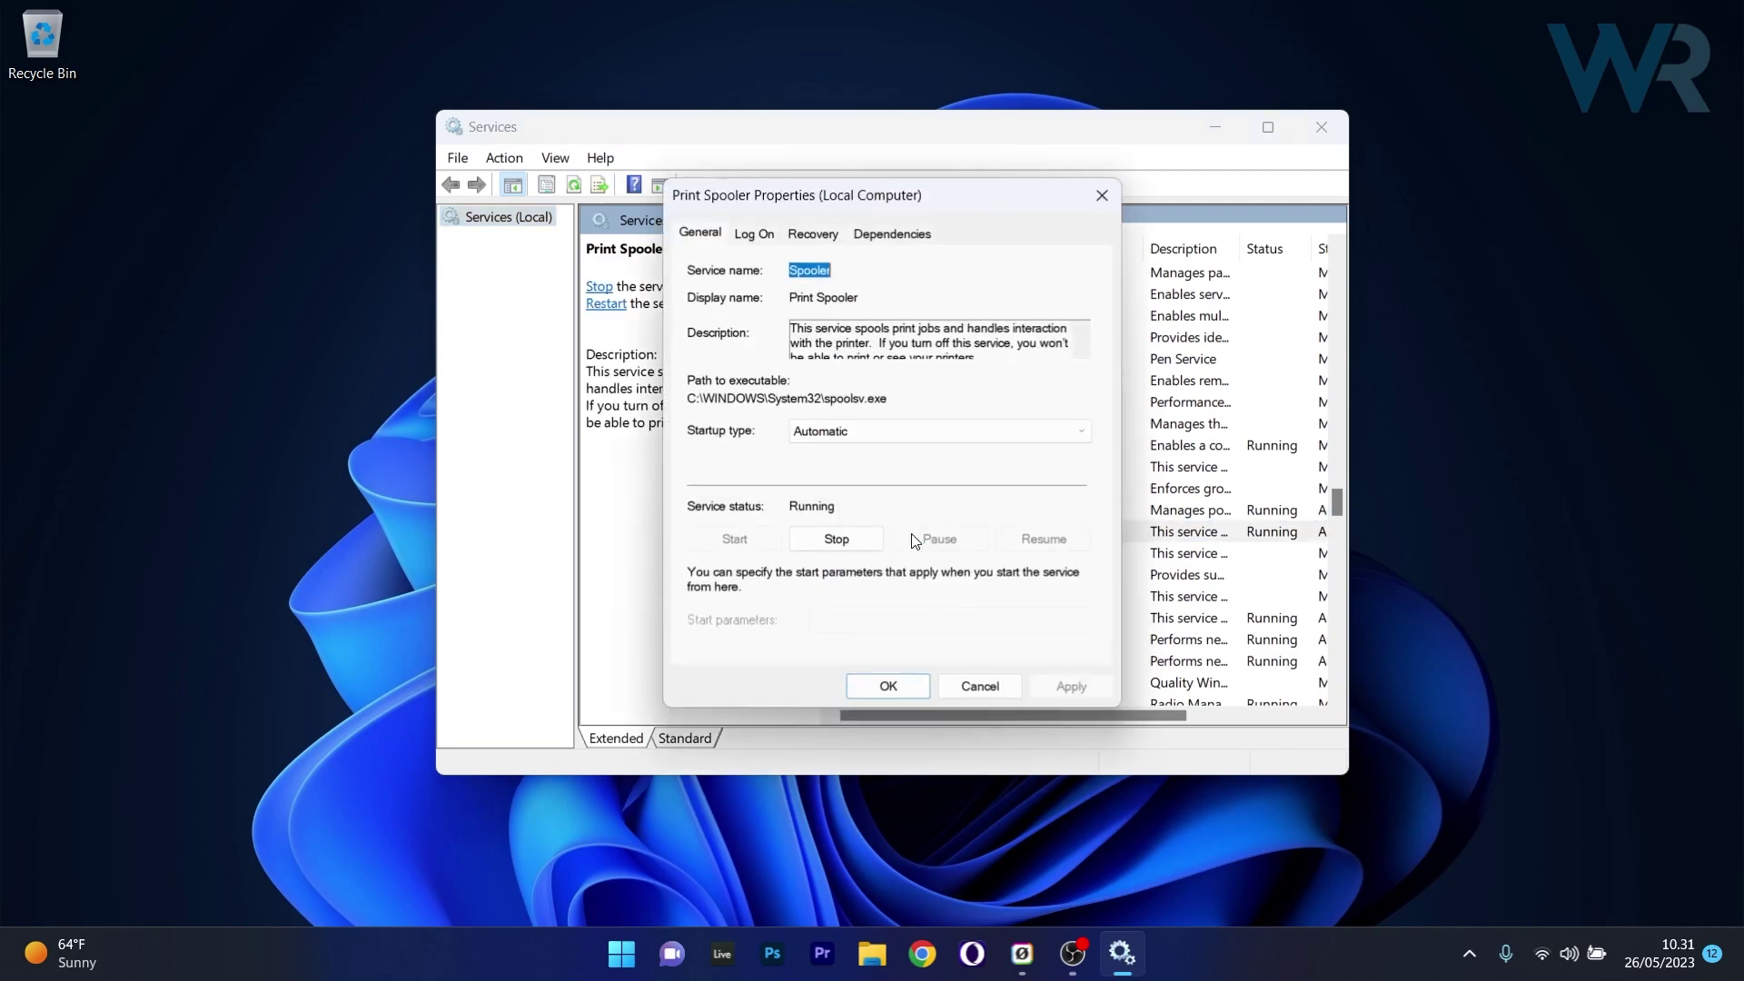
pyautogui.click(843, 544)
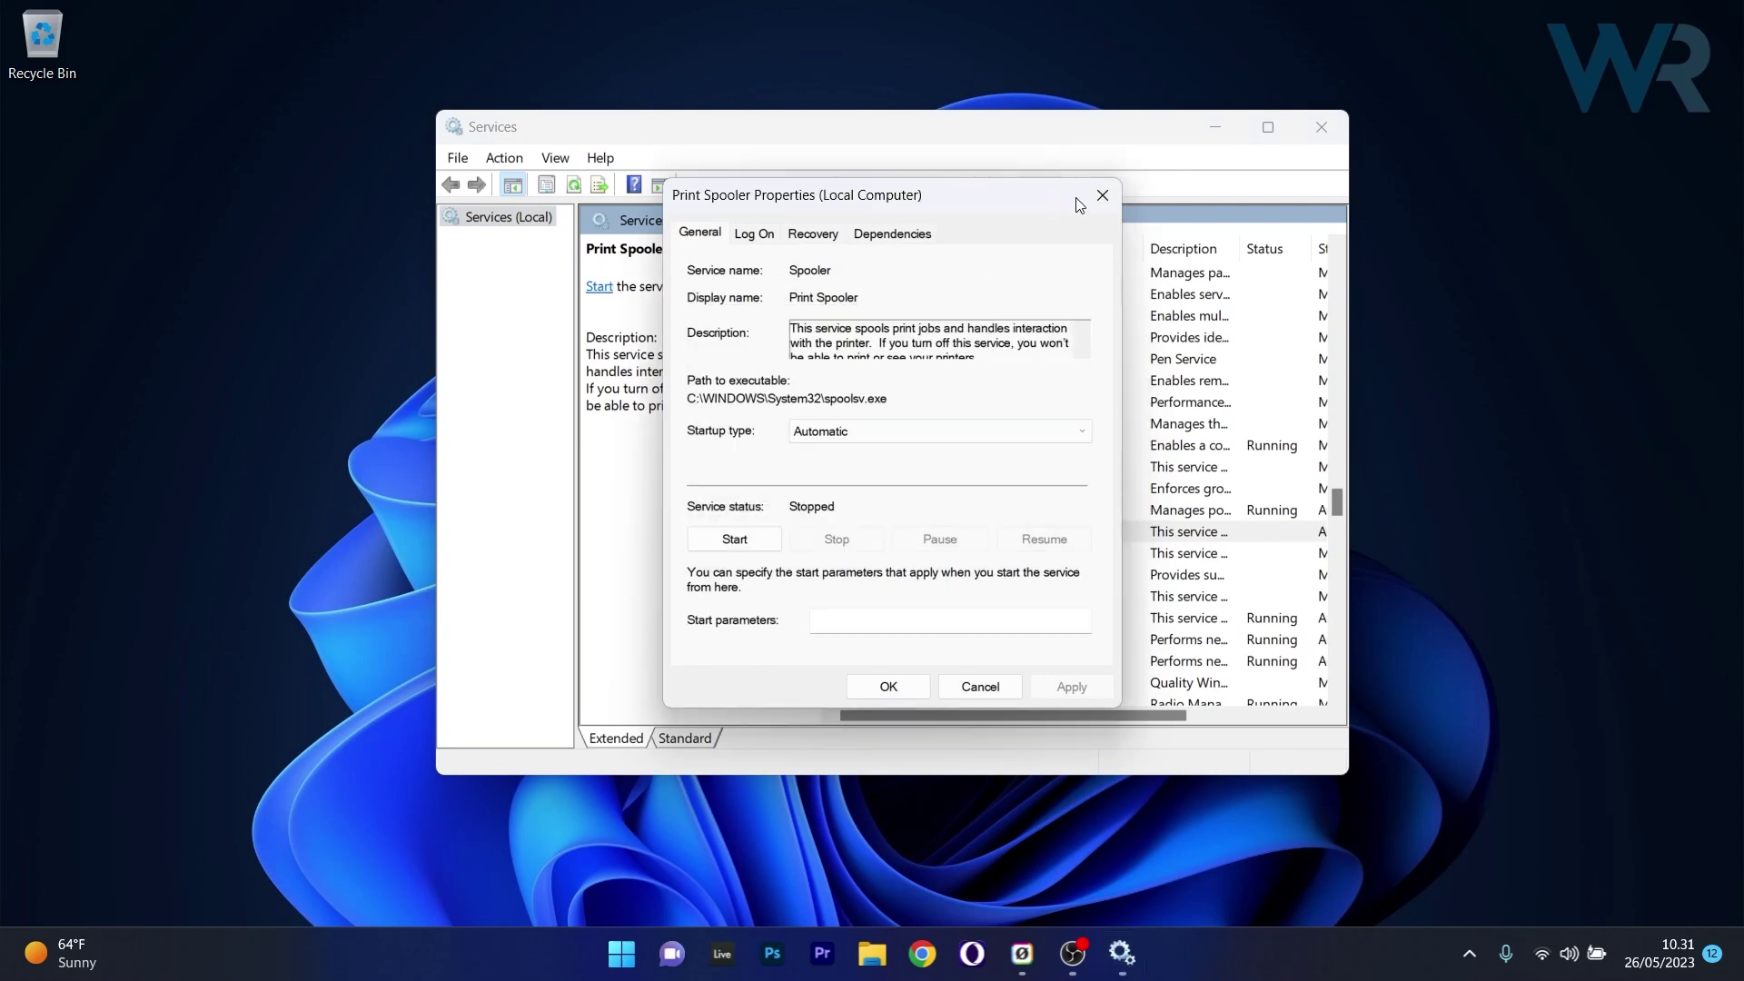
pyautogui.click(1101, 195)
# Close Services and launch Registry Editor from a Start search for 'regedit'.
pyautogui.click(1321, 123)
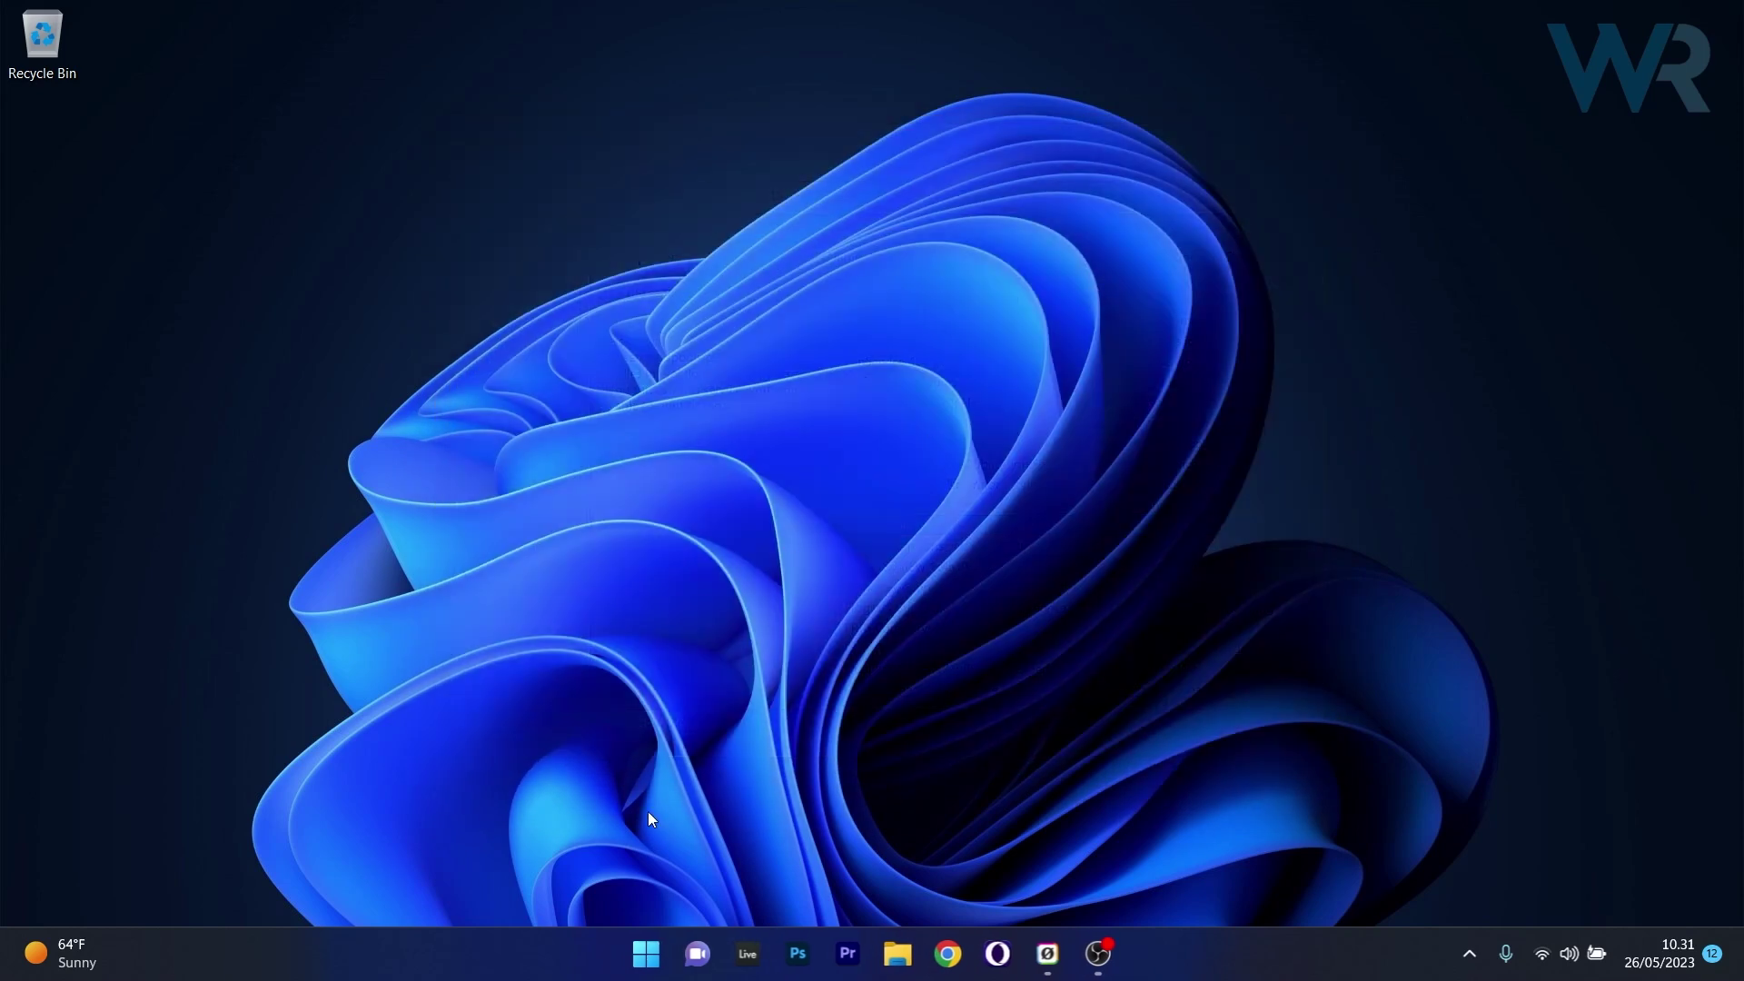
pyautogui.click(660, 953)
pyautogui.write('re')
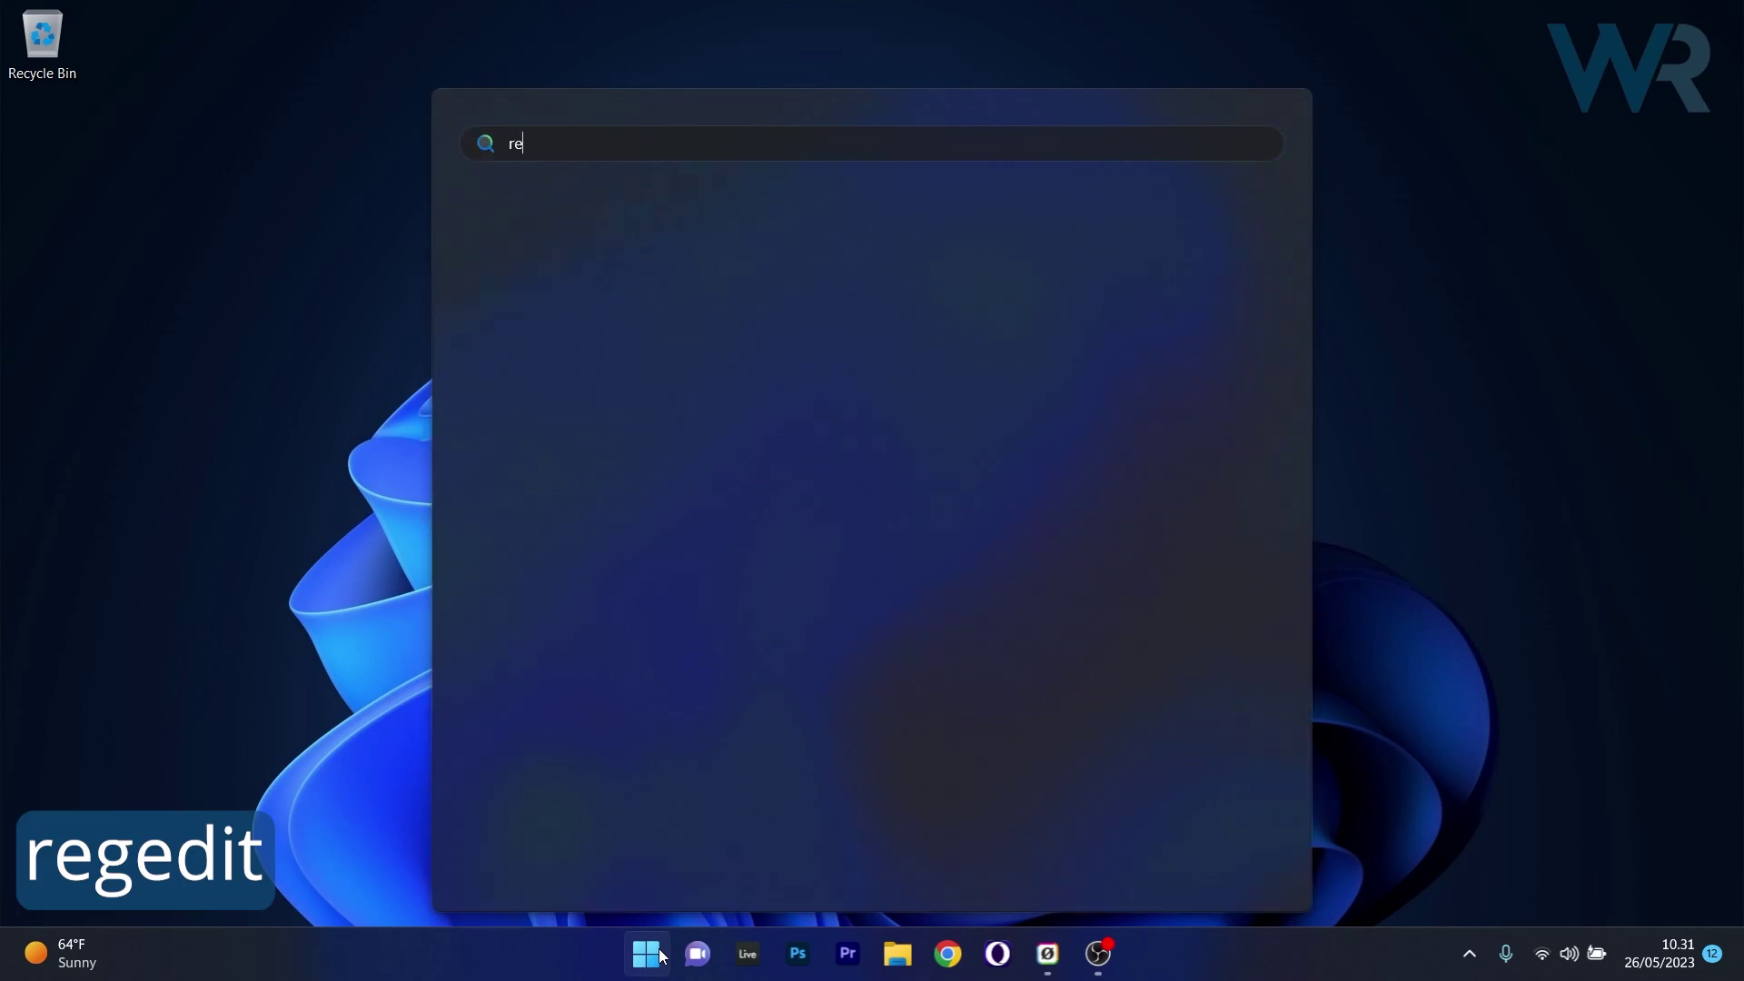
pyautogui.write('gedit')
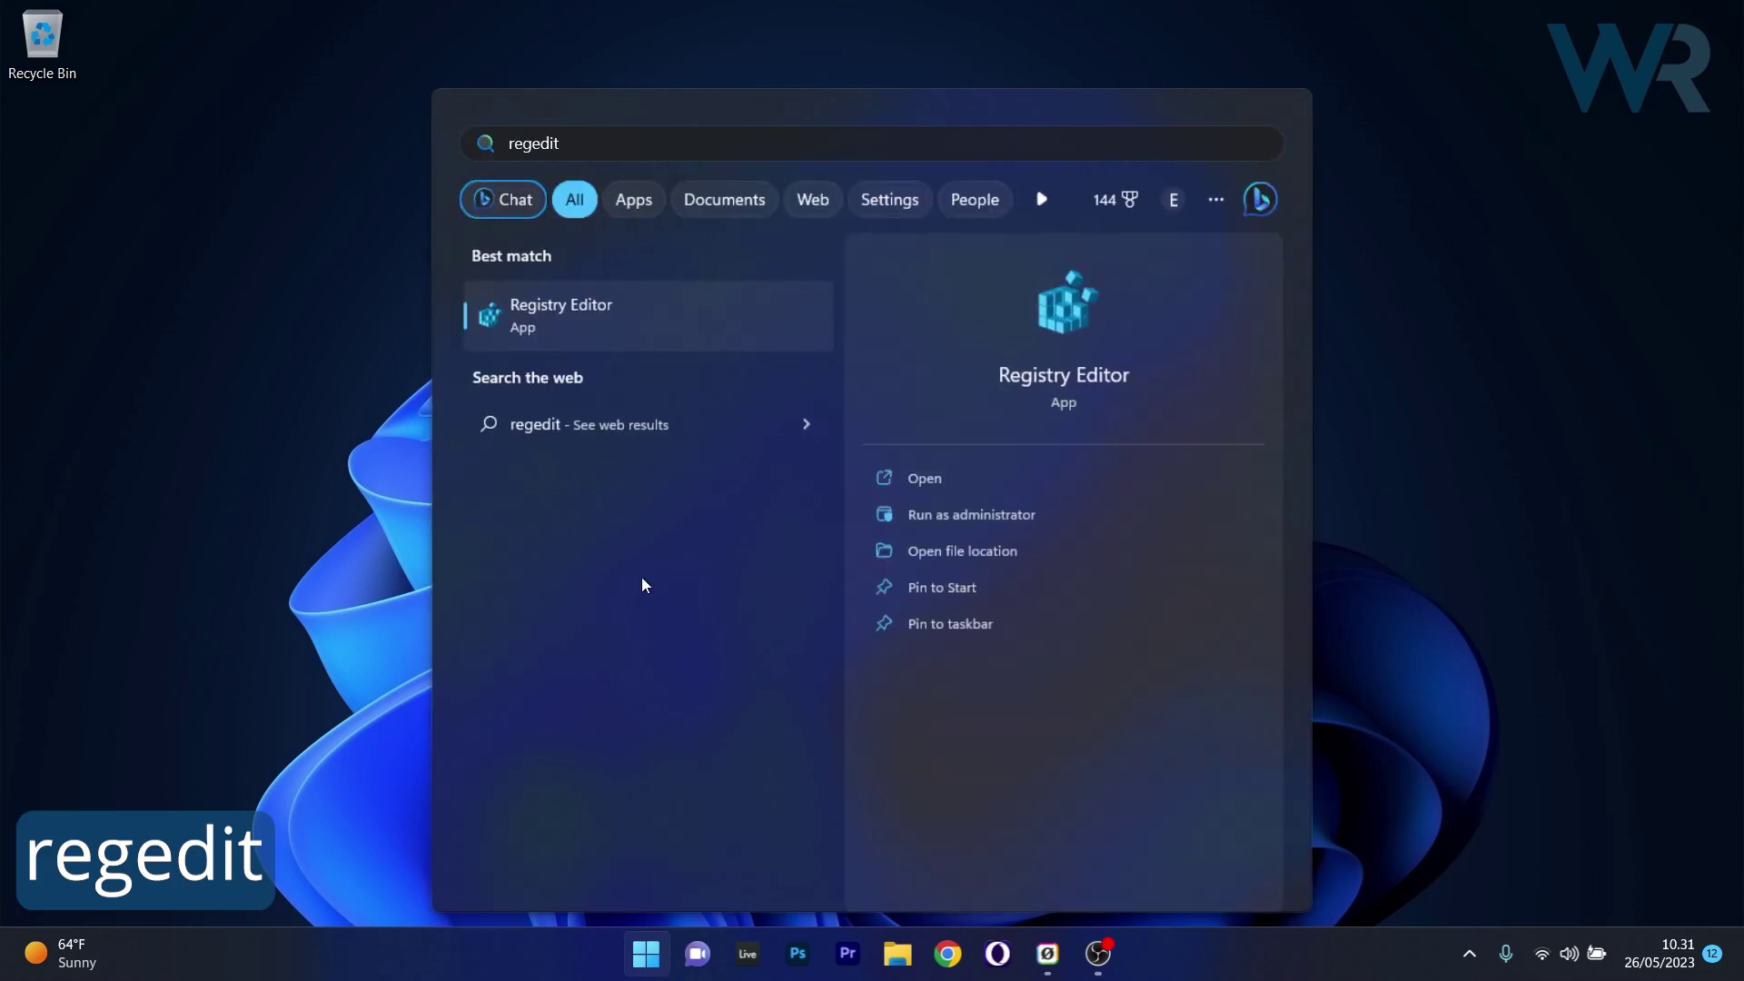
pyautogui.click(659, 314)
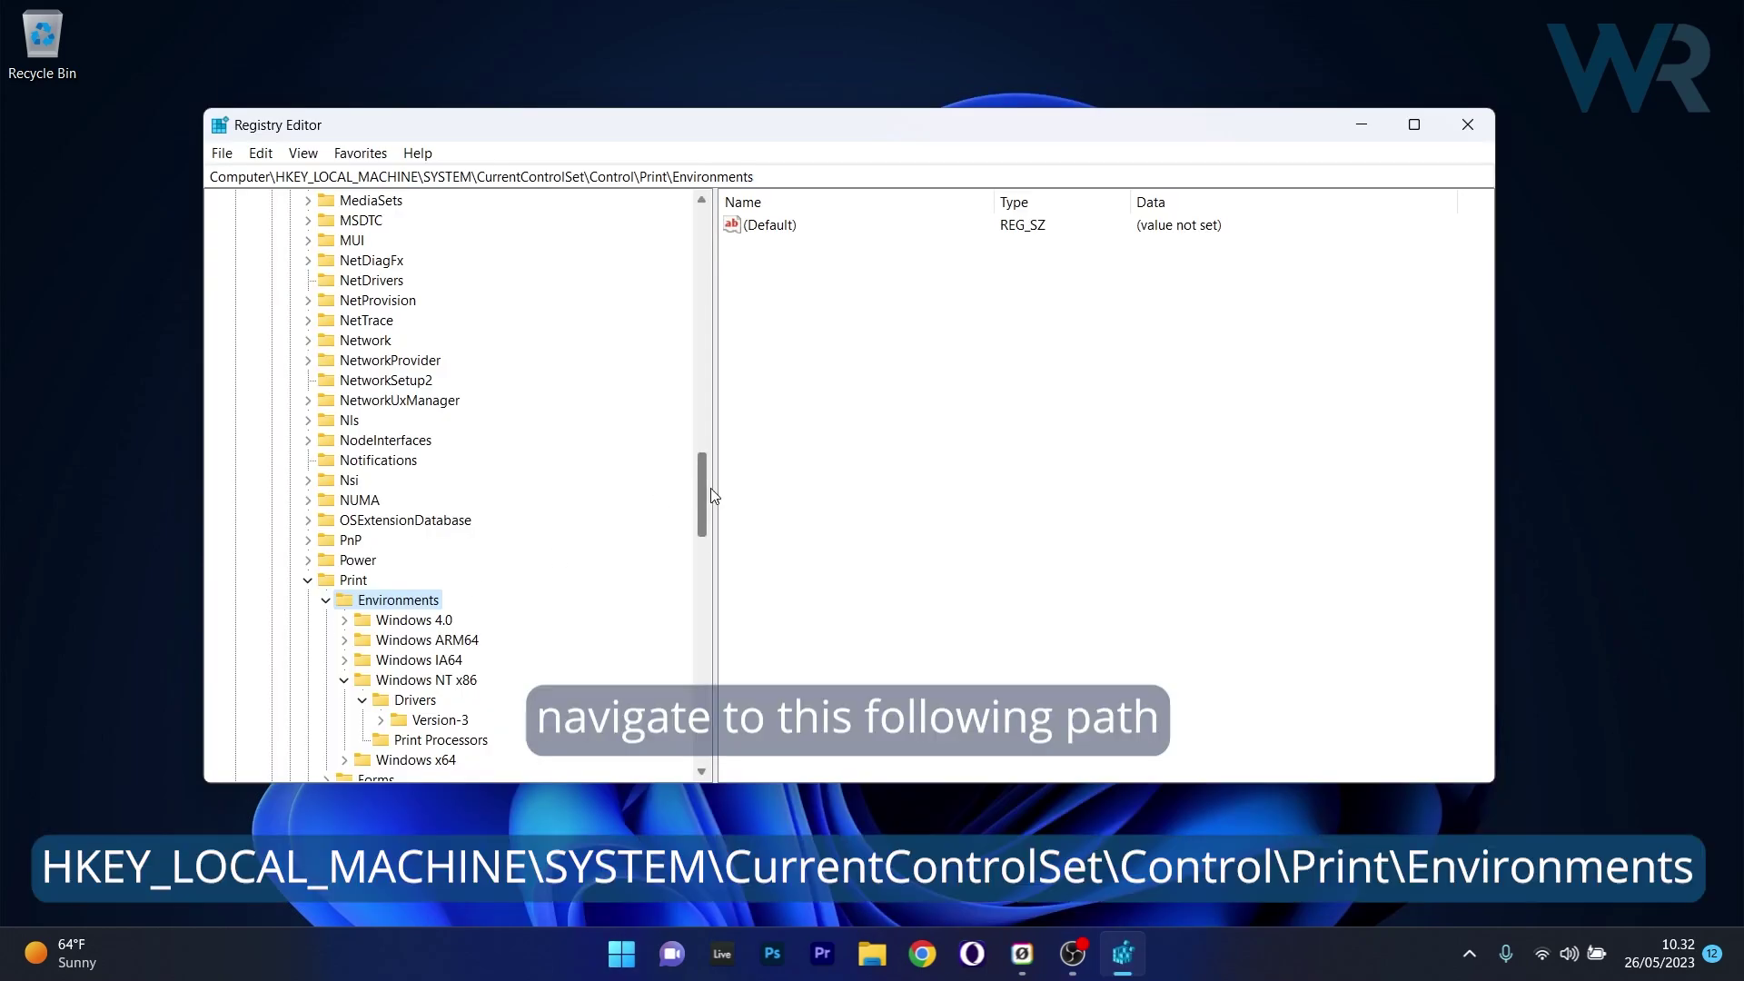
# Begin exporting the Print\Environments registry key as a backup file.
pyautogui.moveTo(711, 491); pyautogui.dragTo(711, 510)
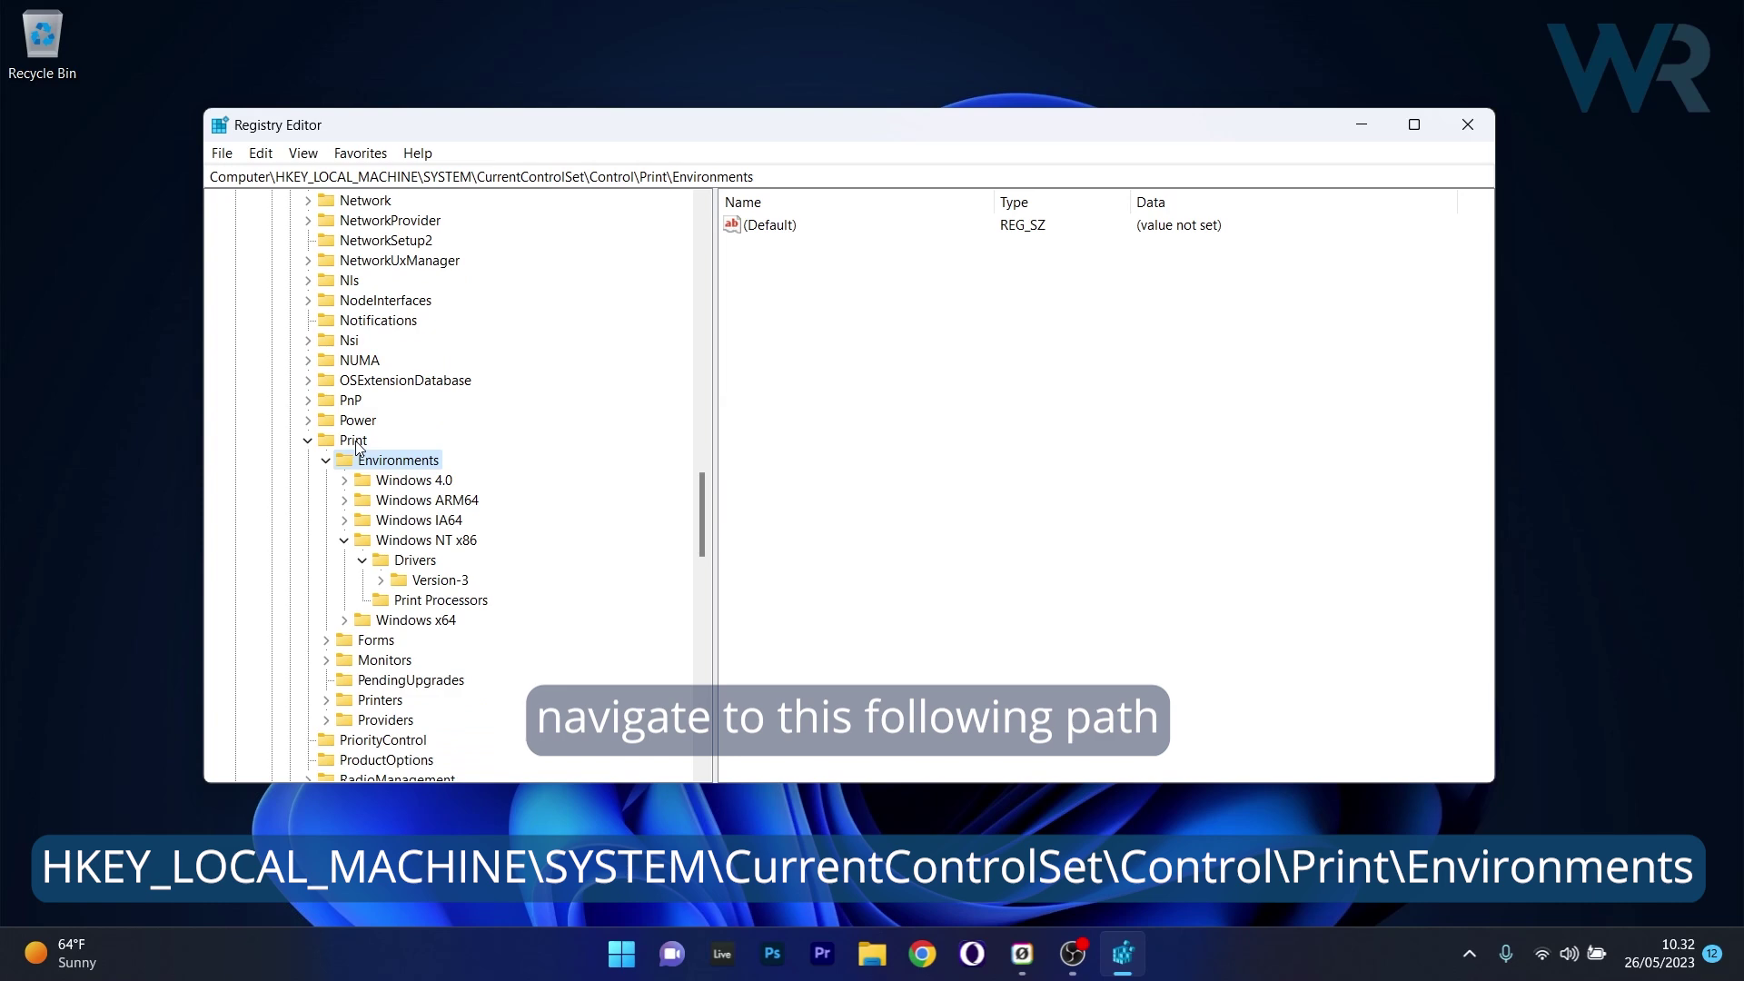
pyautogui.rightClick(399, 468)
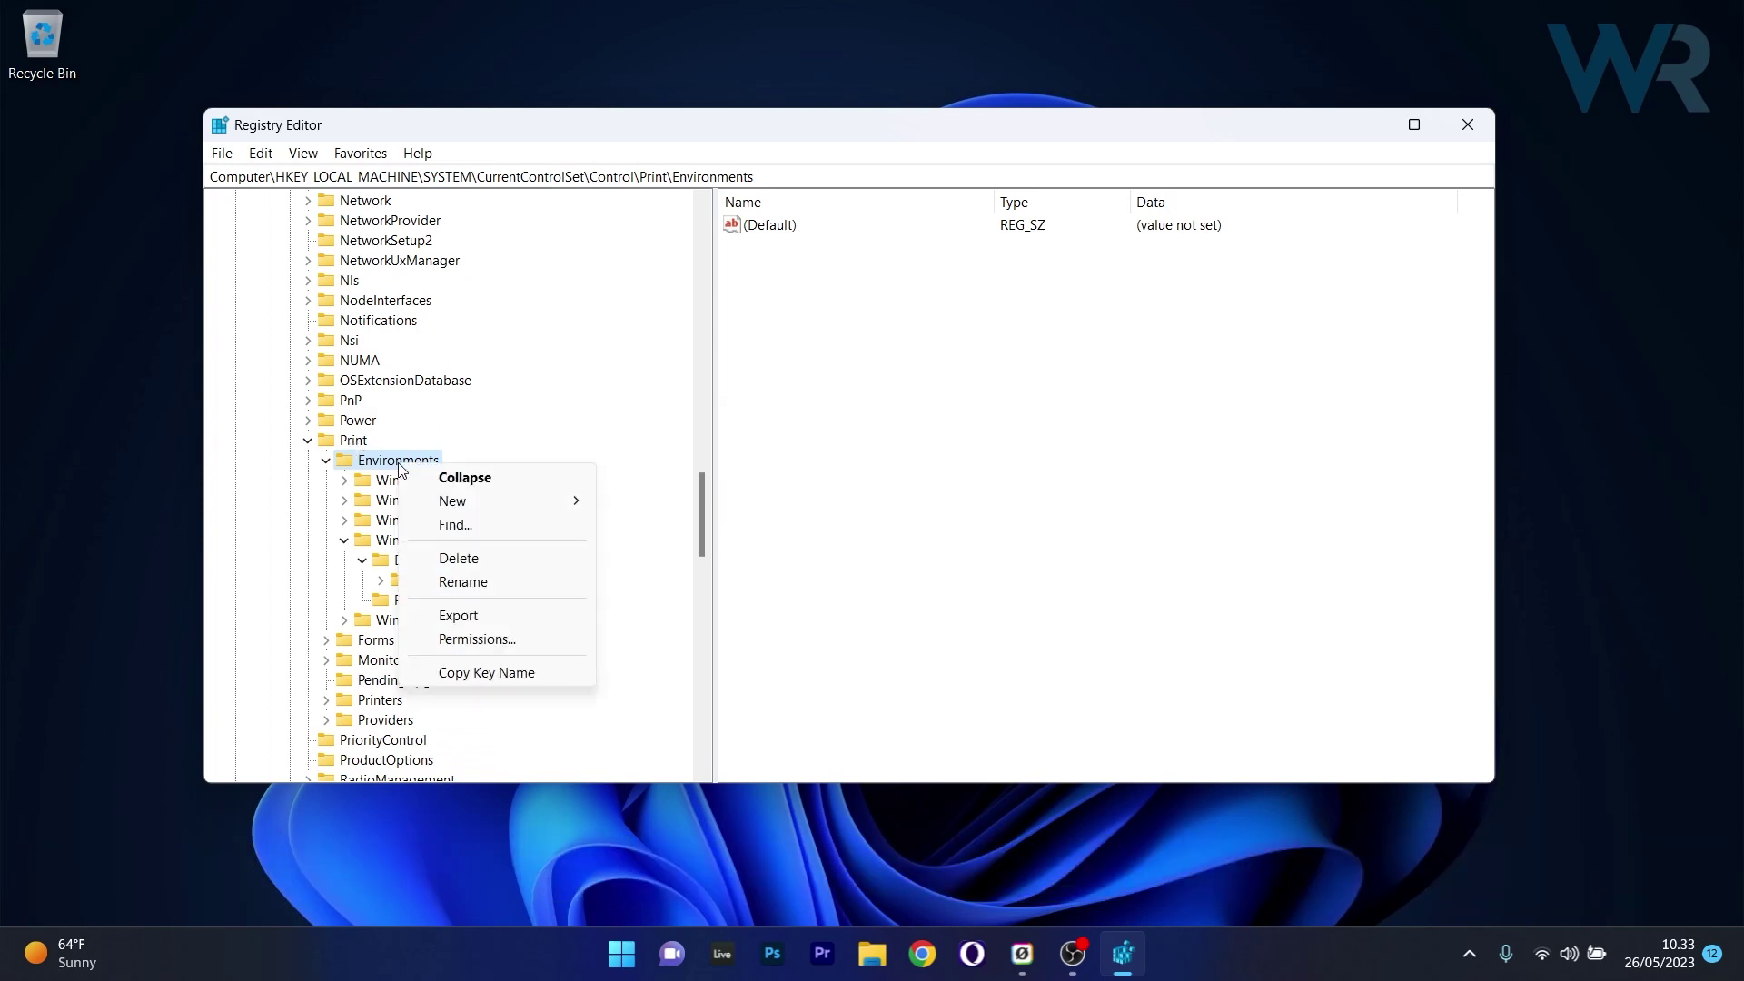
pyautogui.click(459, 615)
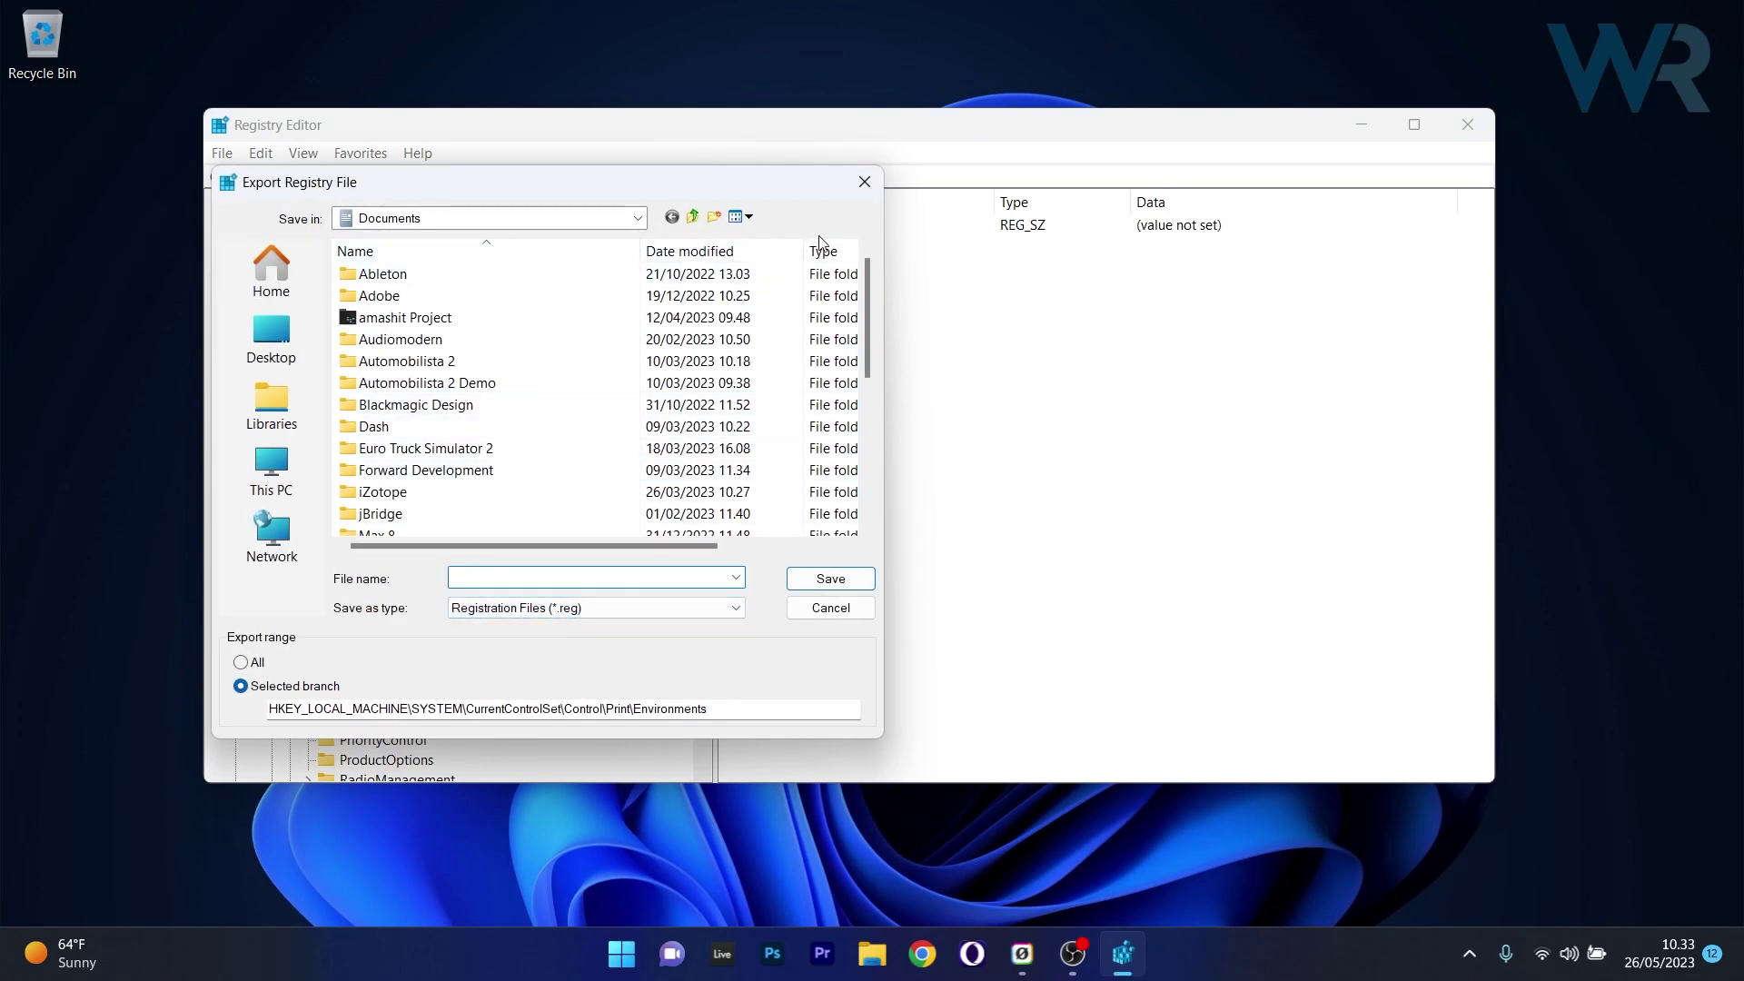
# Cancel the export and delete the Version-3 driver key under Windows NT x86.
pyautogui.click(864, 182)
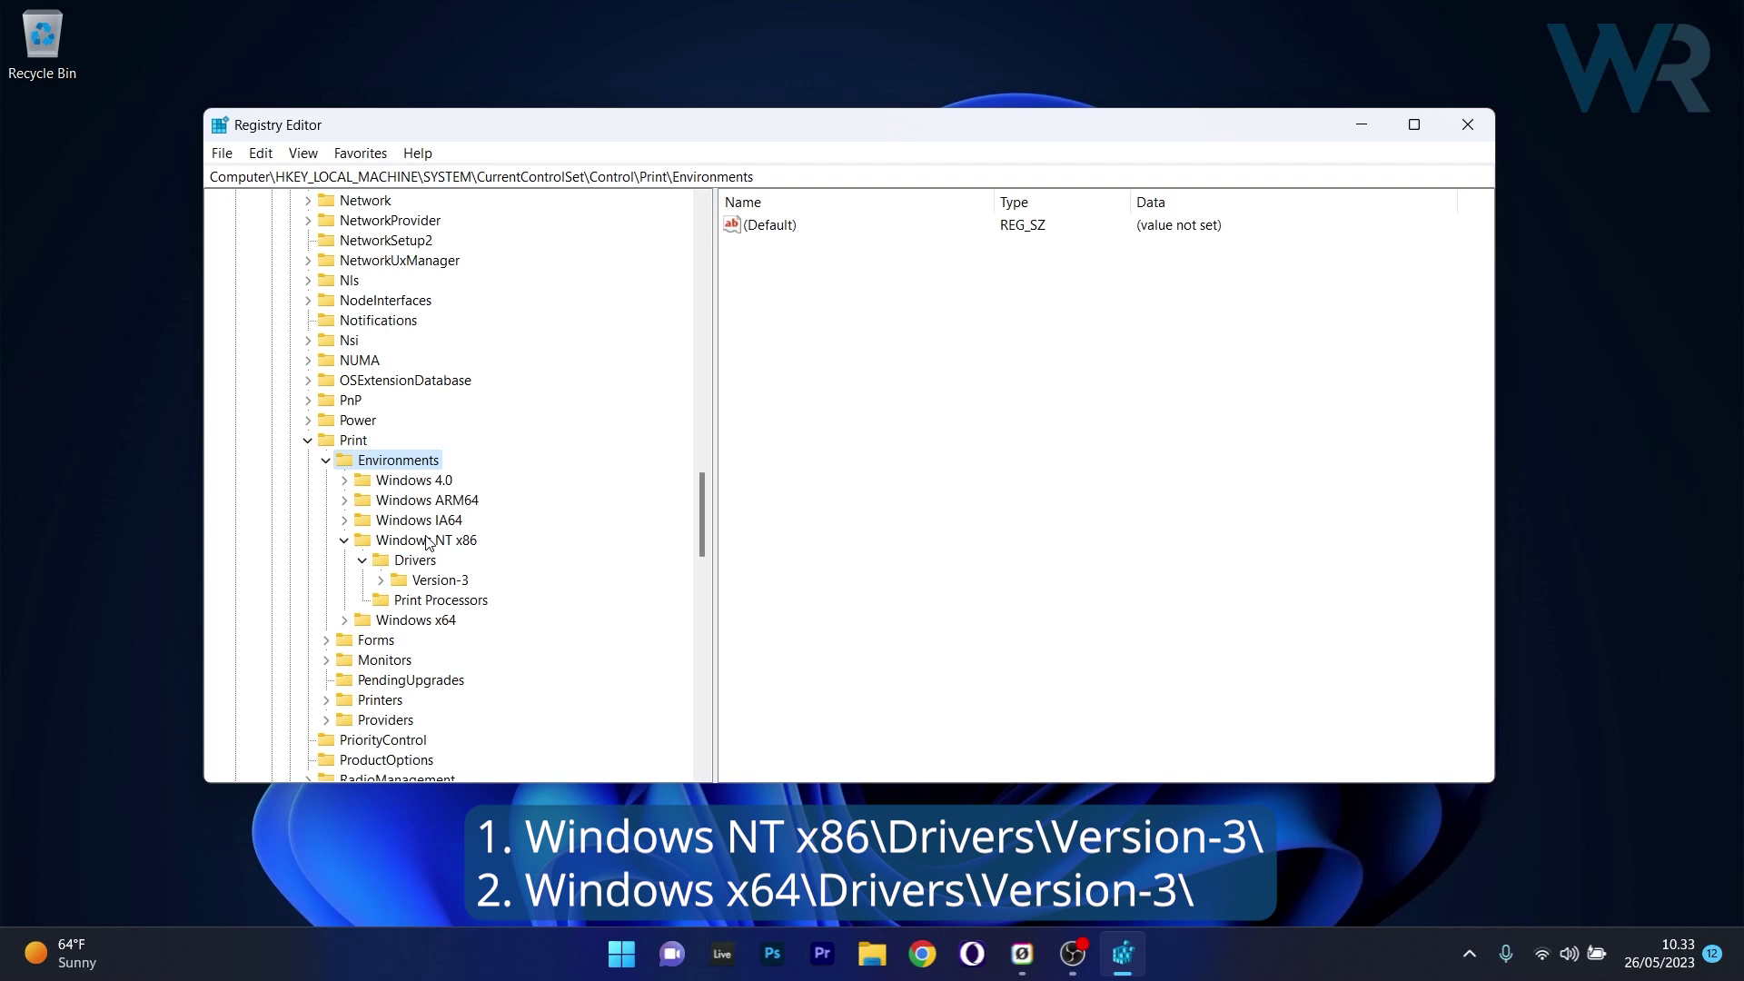
pyautogui.rightClick(427, 581)
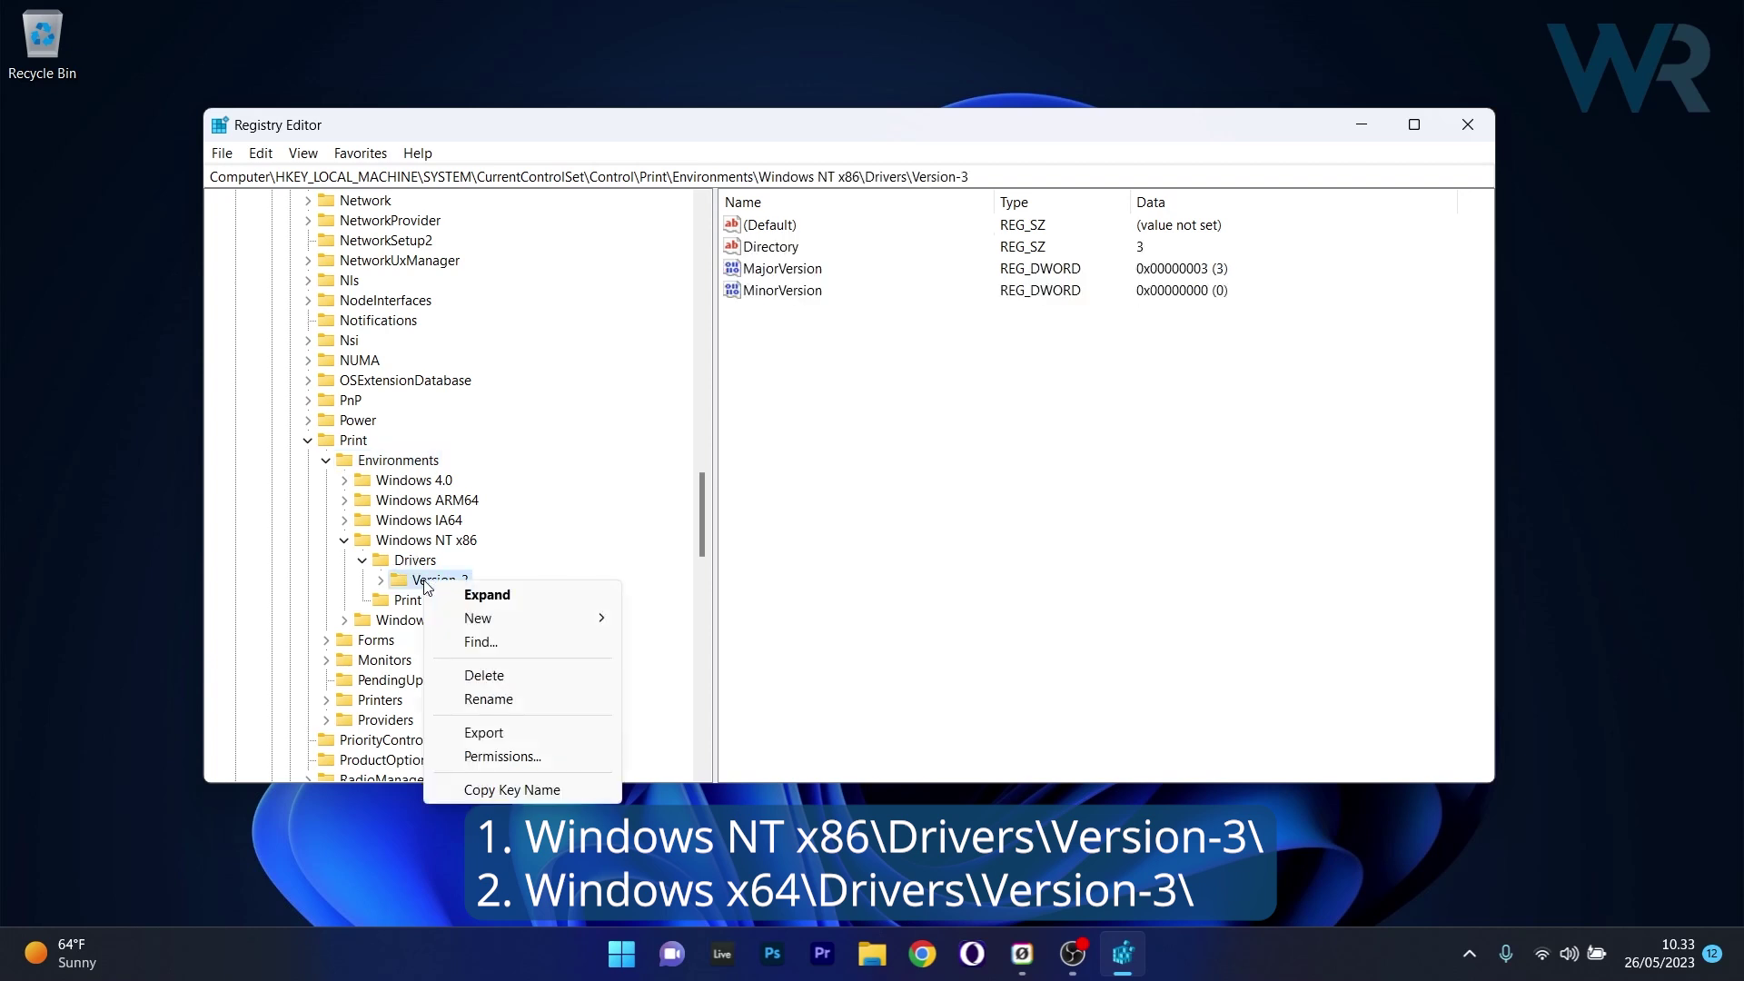
pyautogui.click(501, 676)
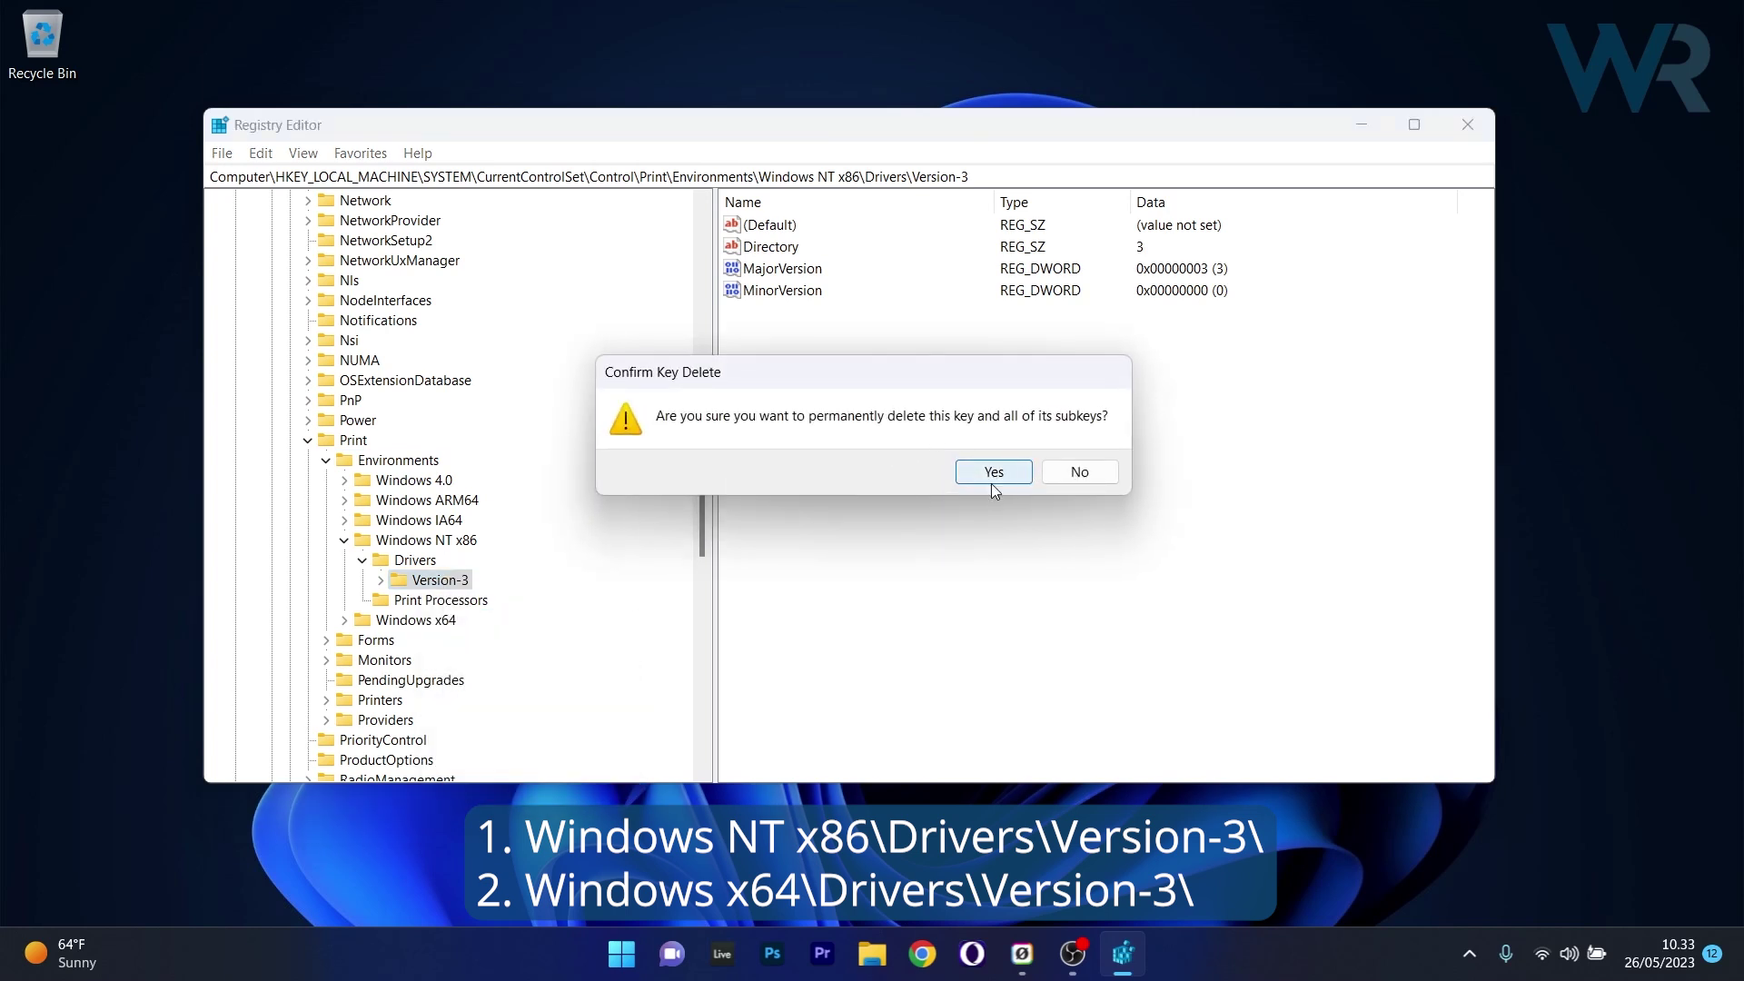
pyautogui.click(1079, 470)
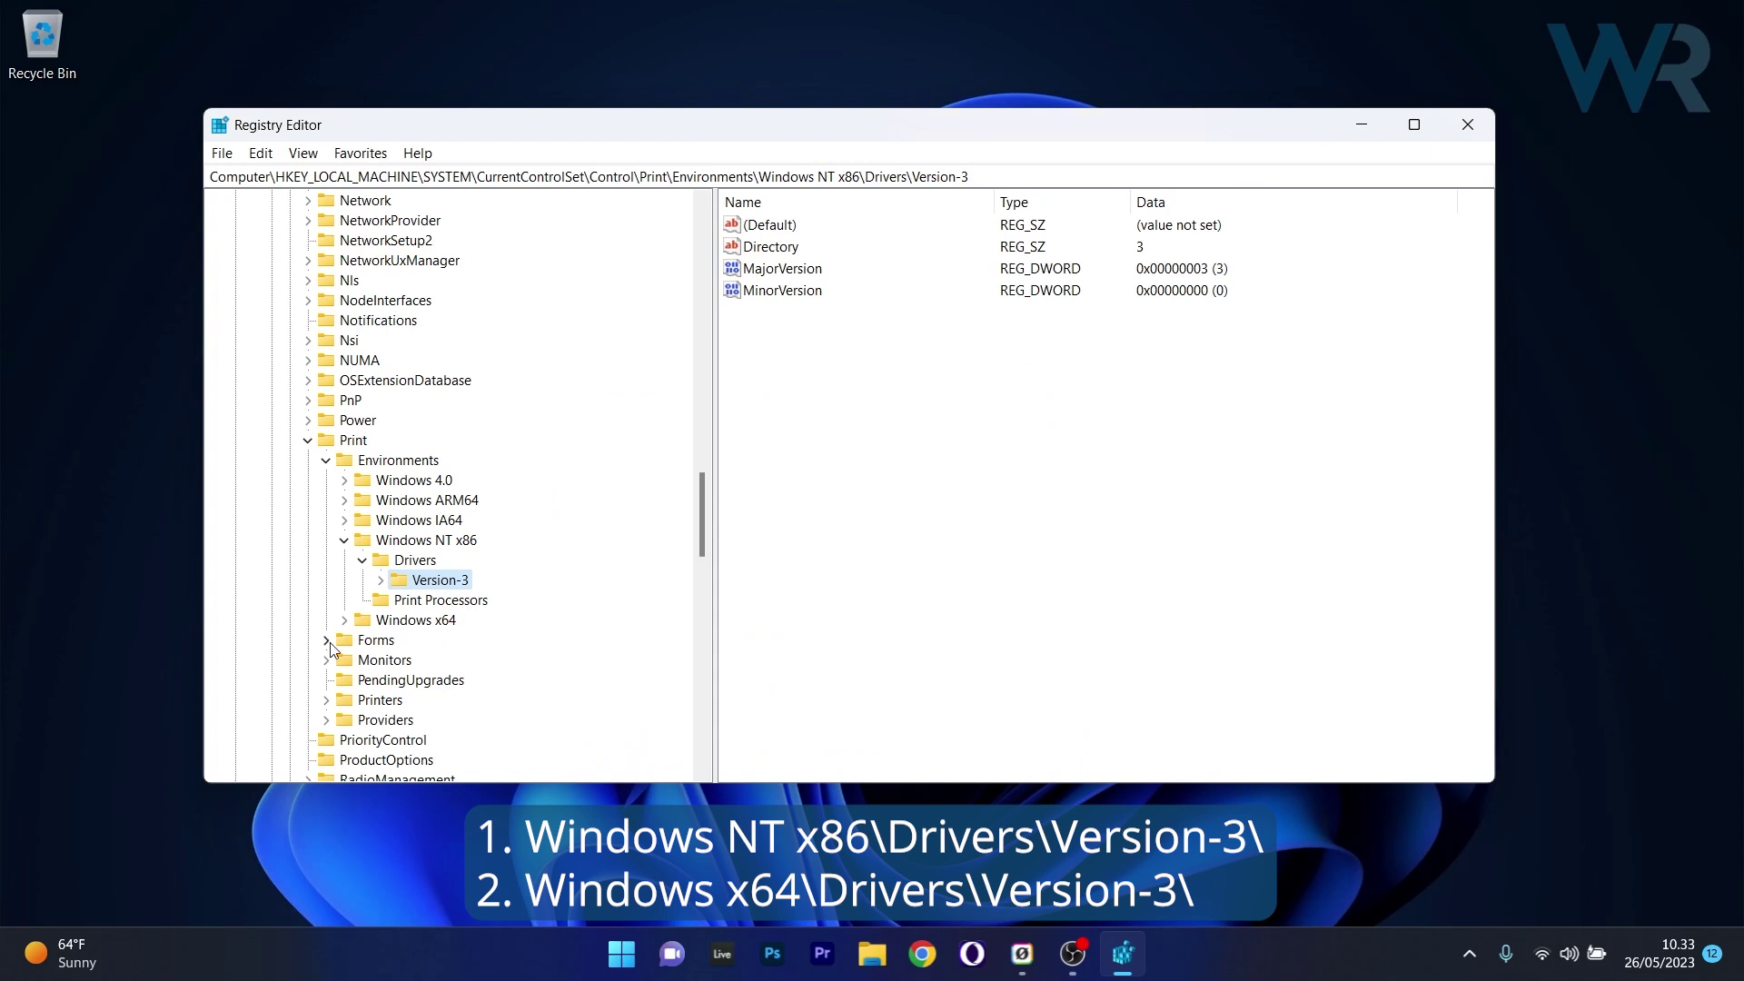
# Delete the Drivers\Version-3 key under Windows x64, then close Registry Editor.
pyautogui.click(344, 620)
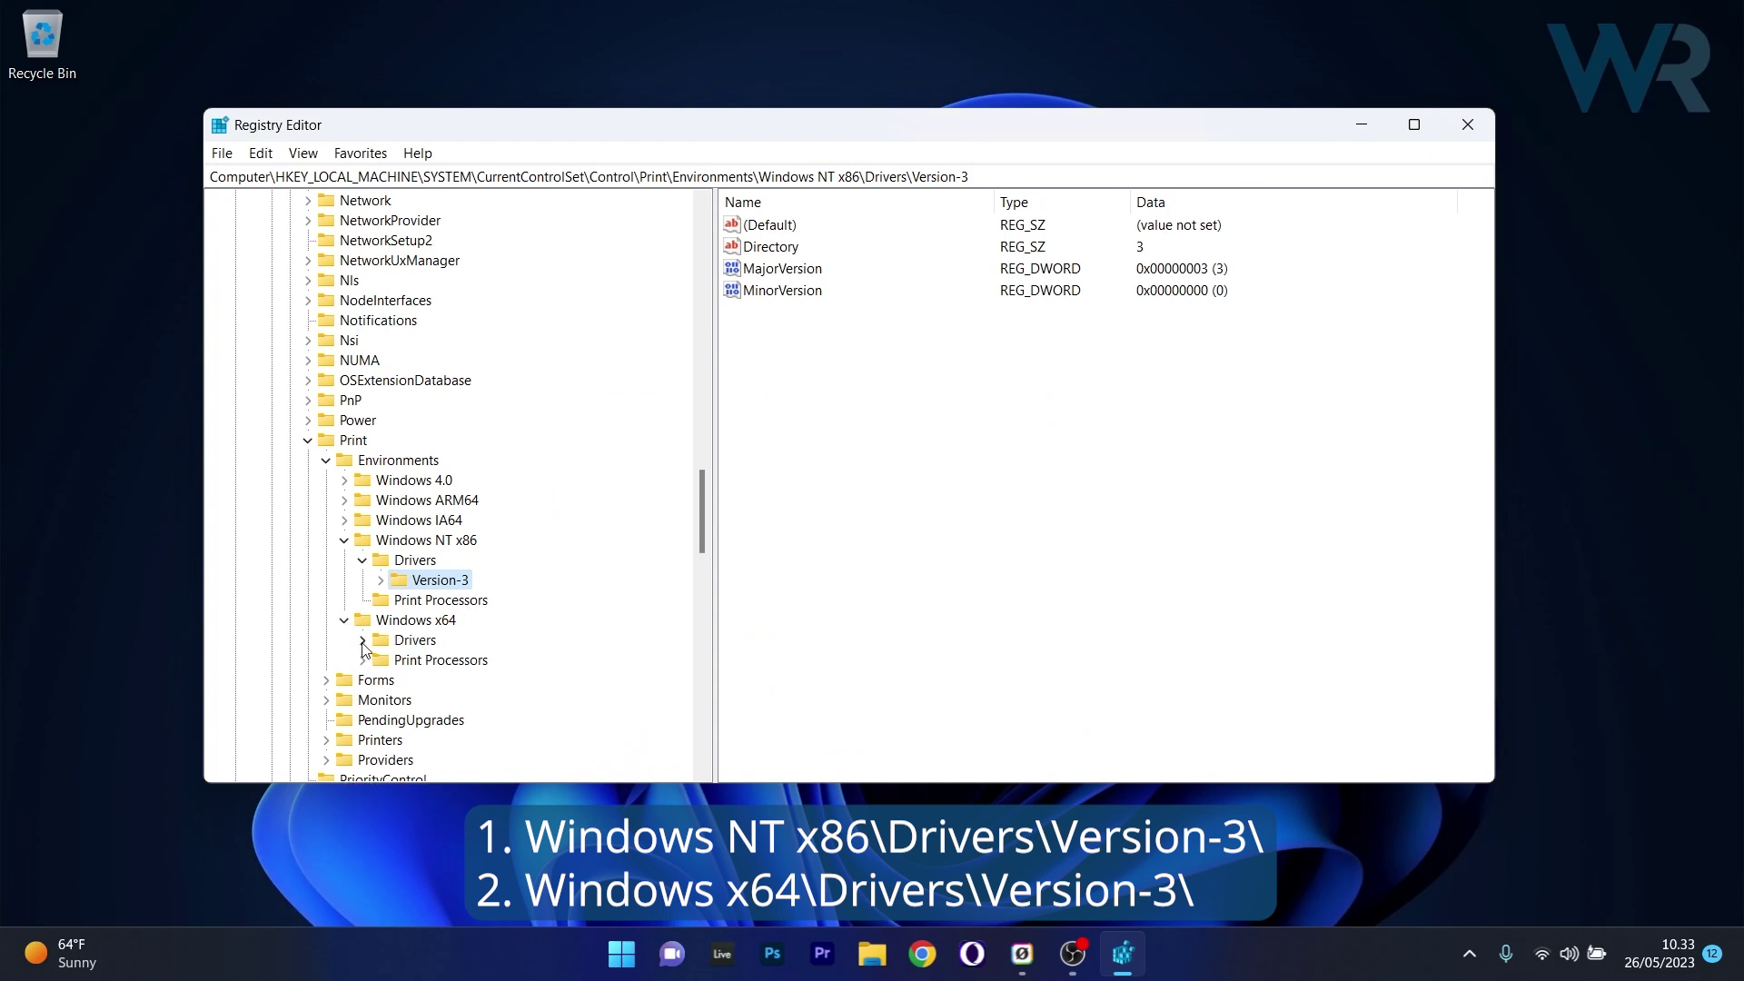
pyautogui.click(362, 640)
pyautogui.rightClick(433, 659)
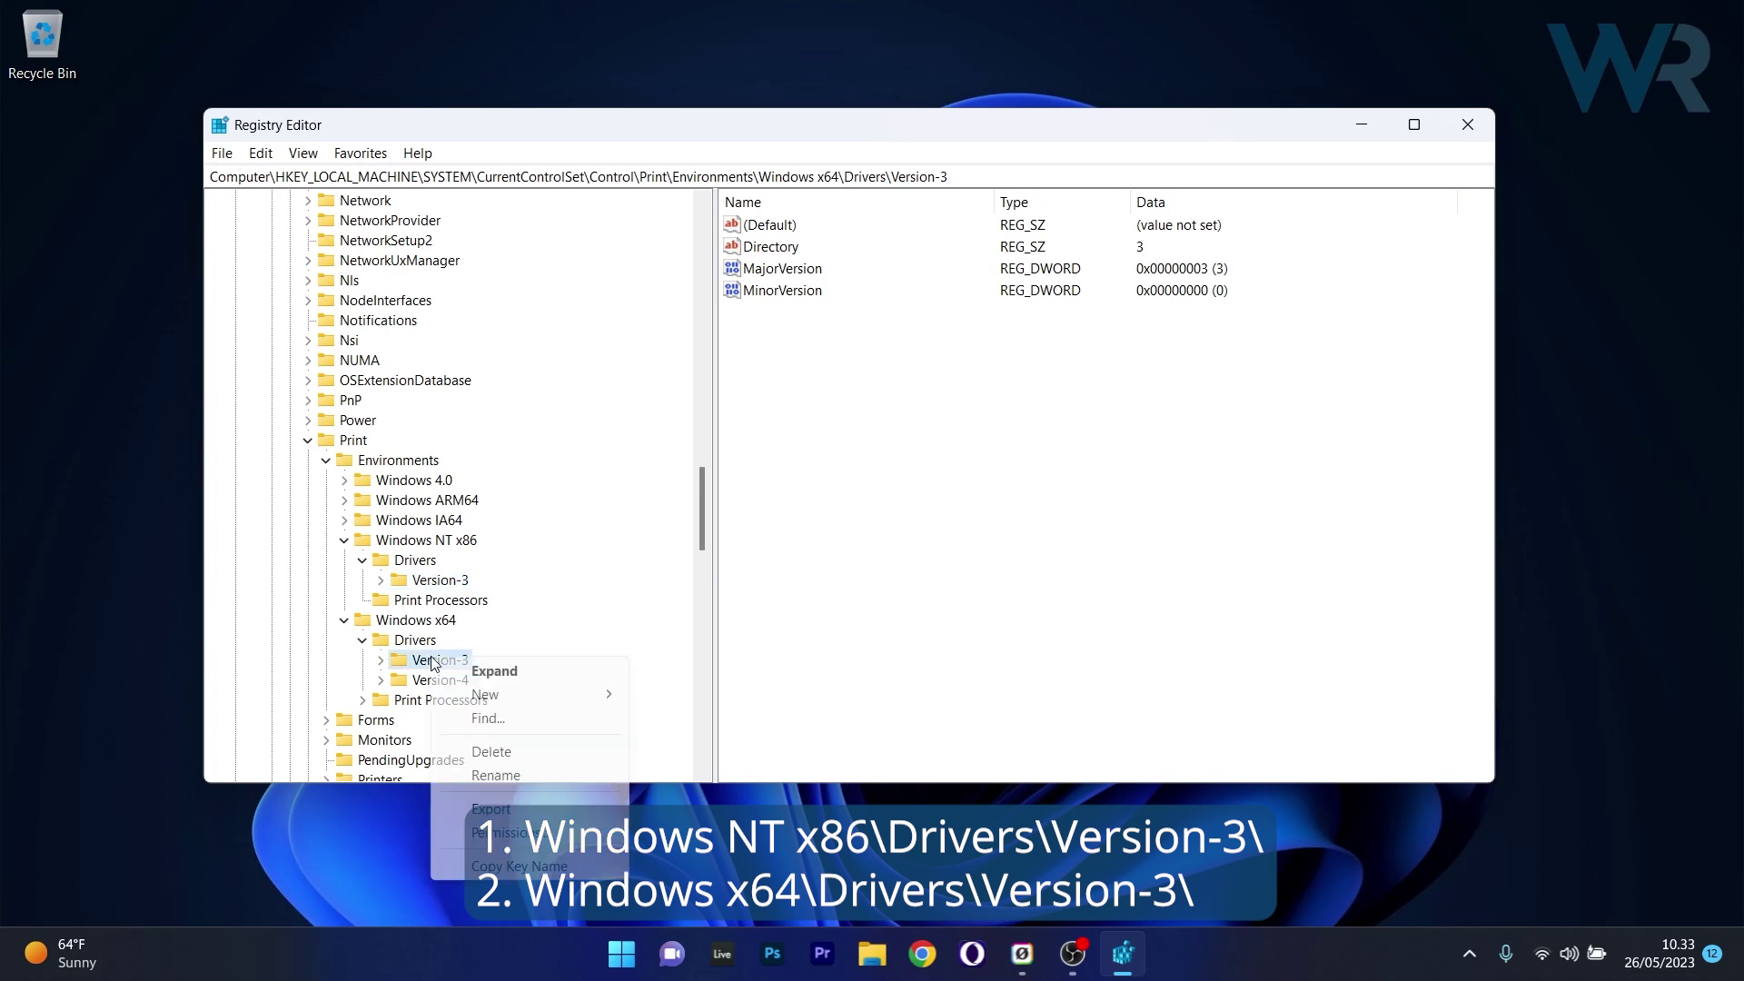
pyautogui.click(491, 751)
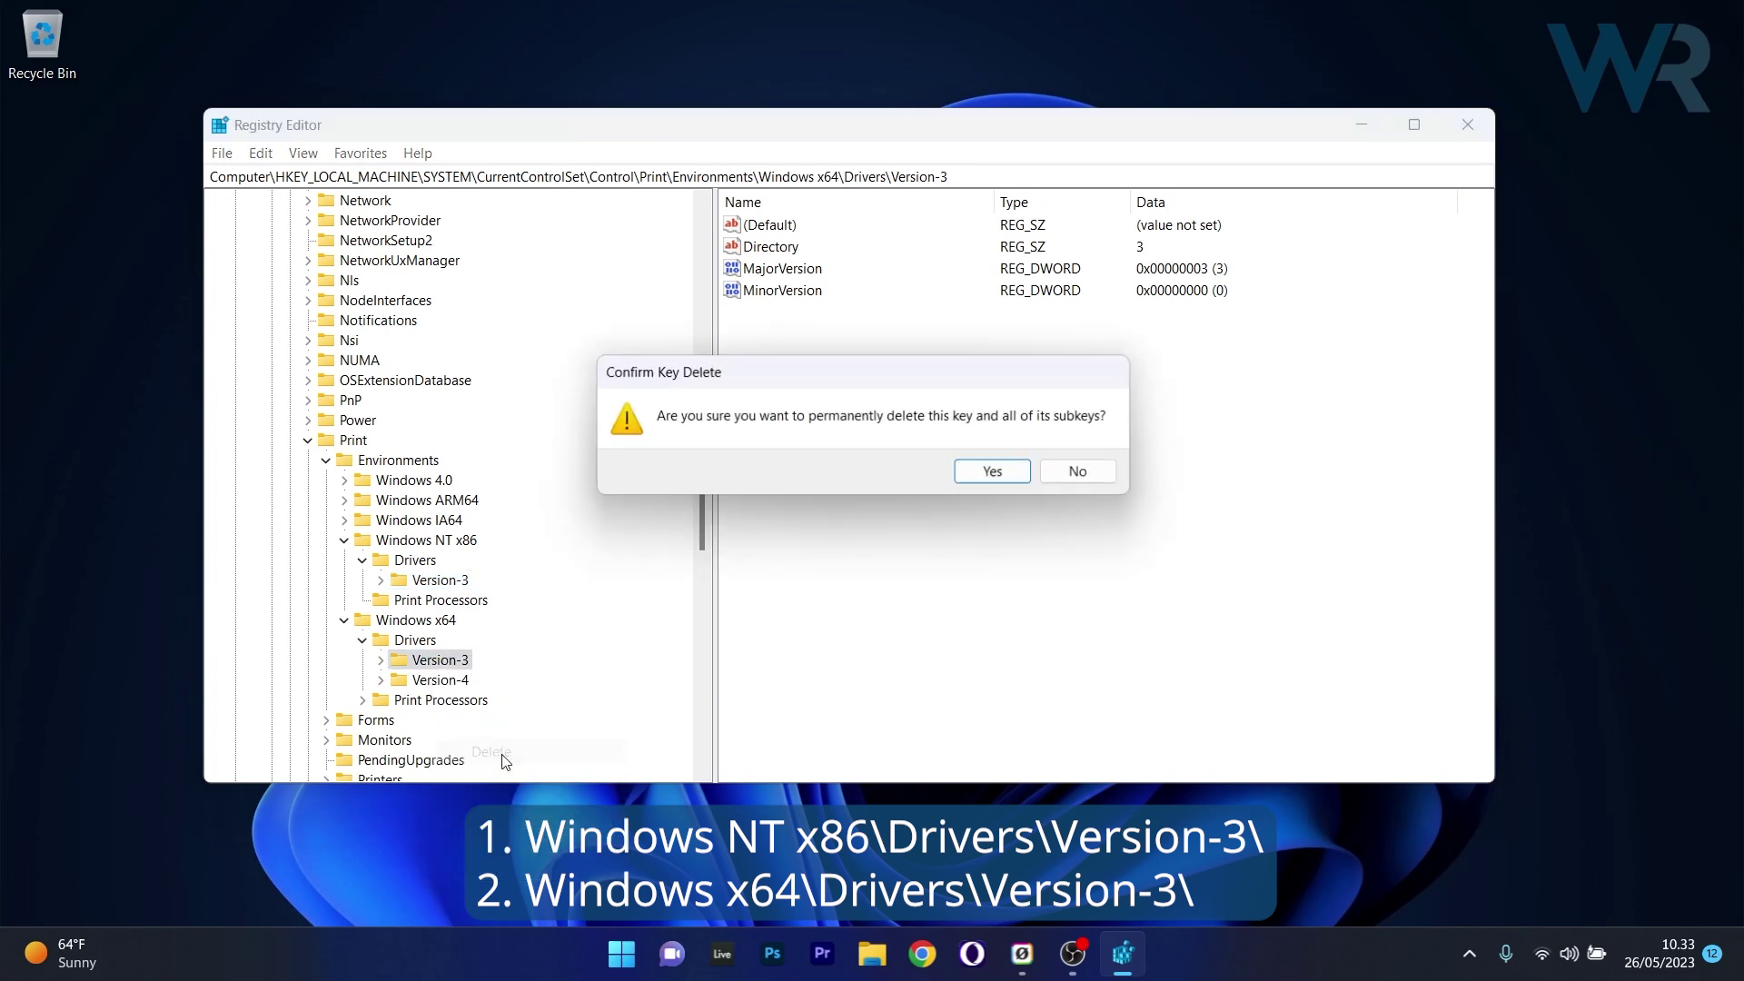
pyautogui.click(992, 472)
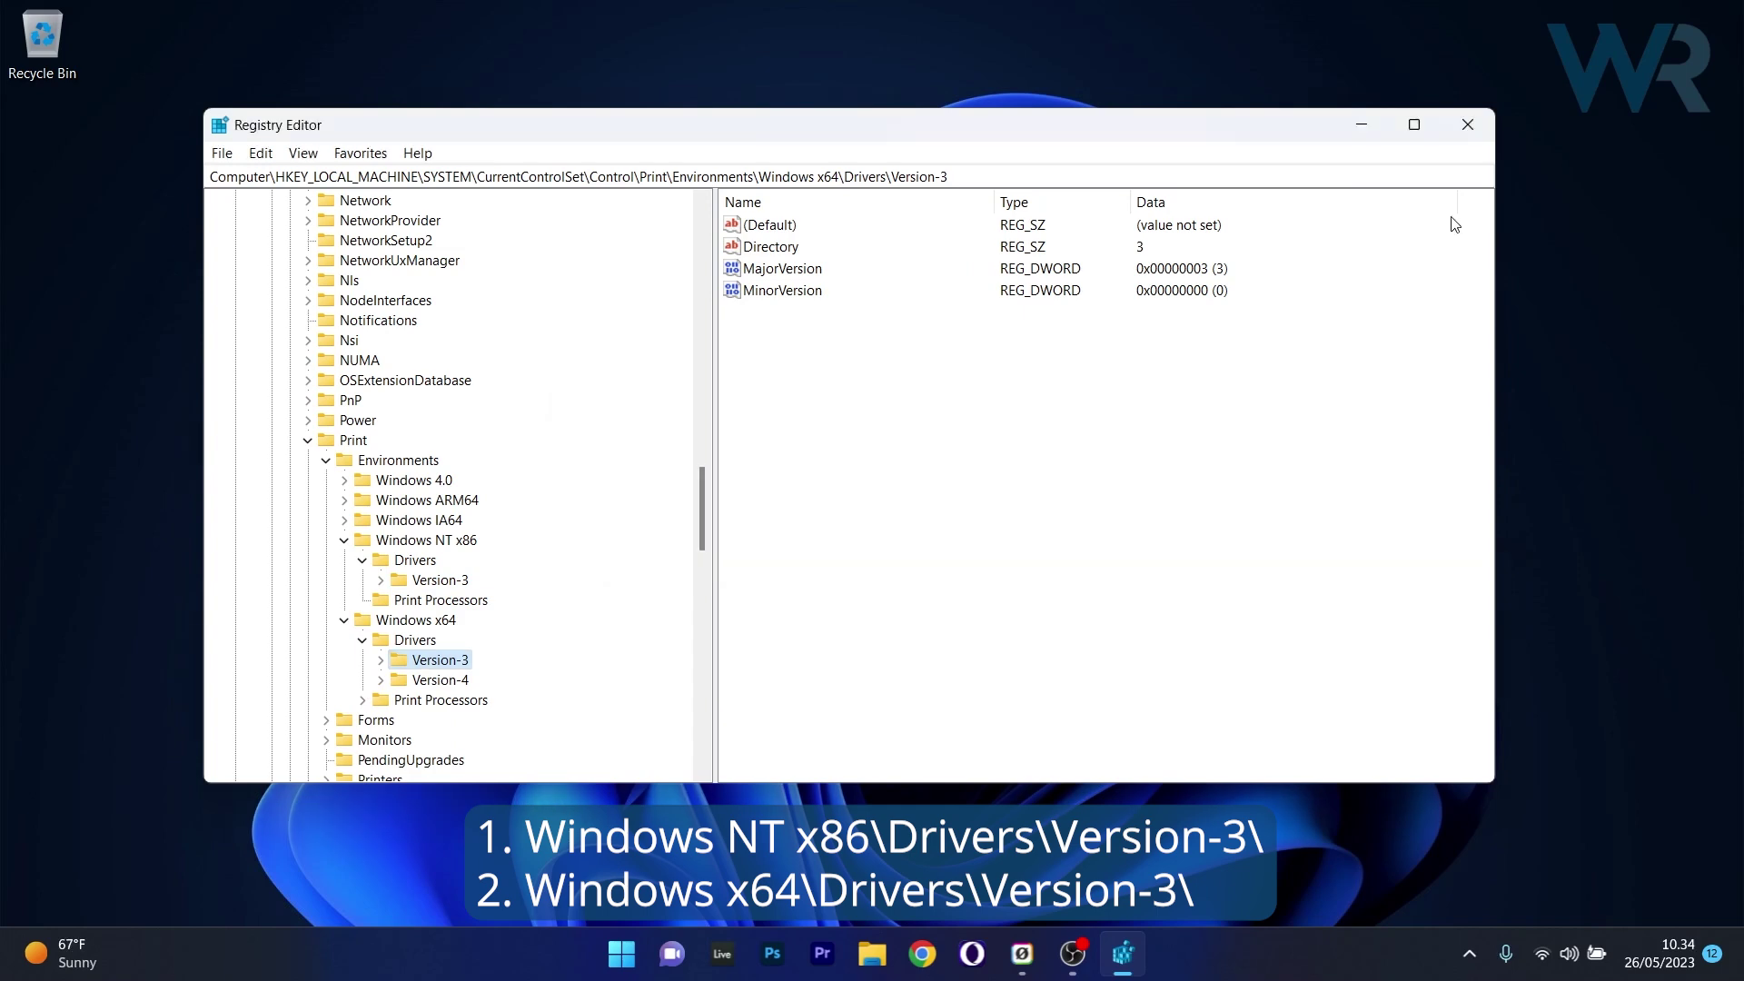
pyautogui.click(1468, 124)
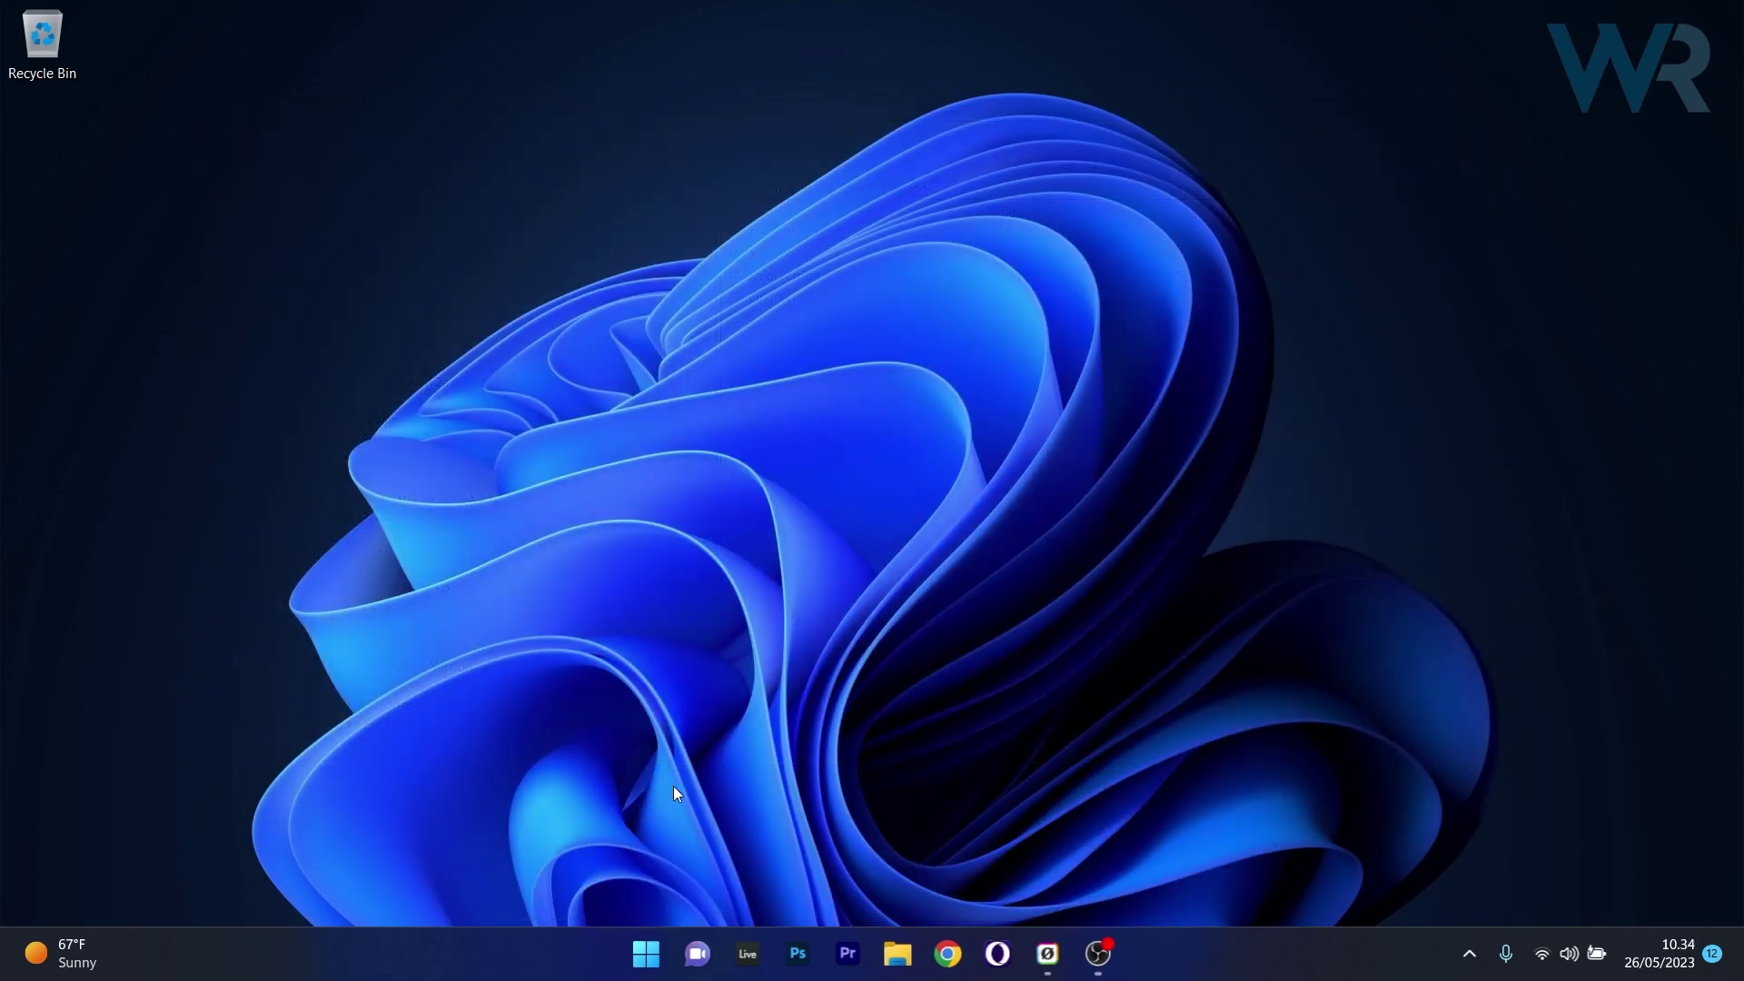
# Open the Services console again from a Start search for 'services'.
pyautogui.click(645, 953)
pyautogui.write('s')
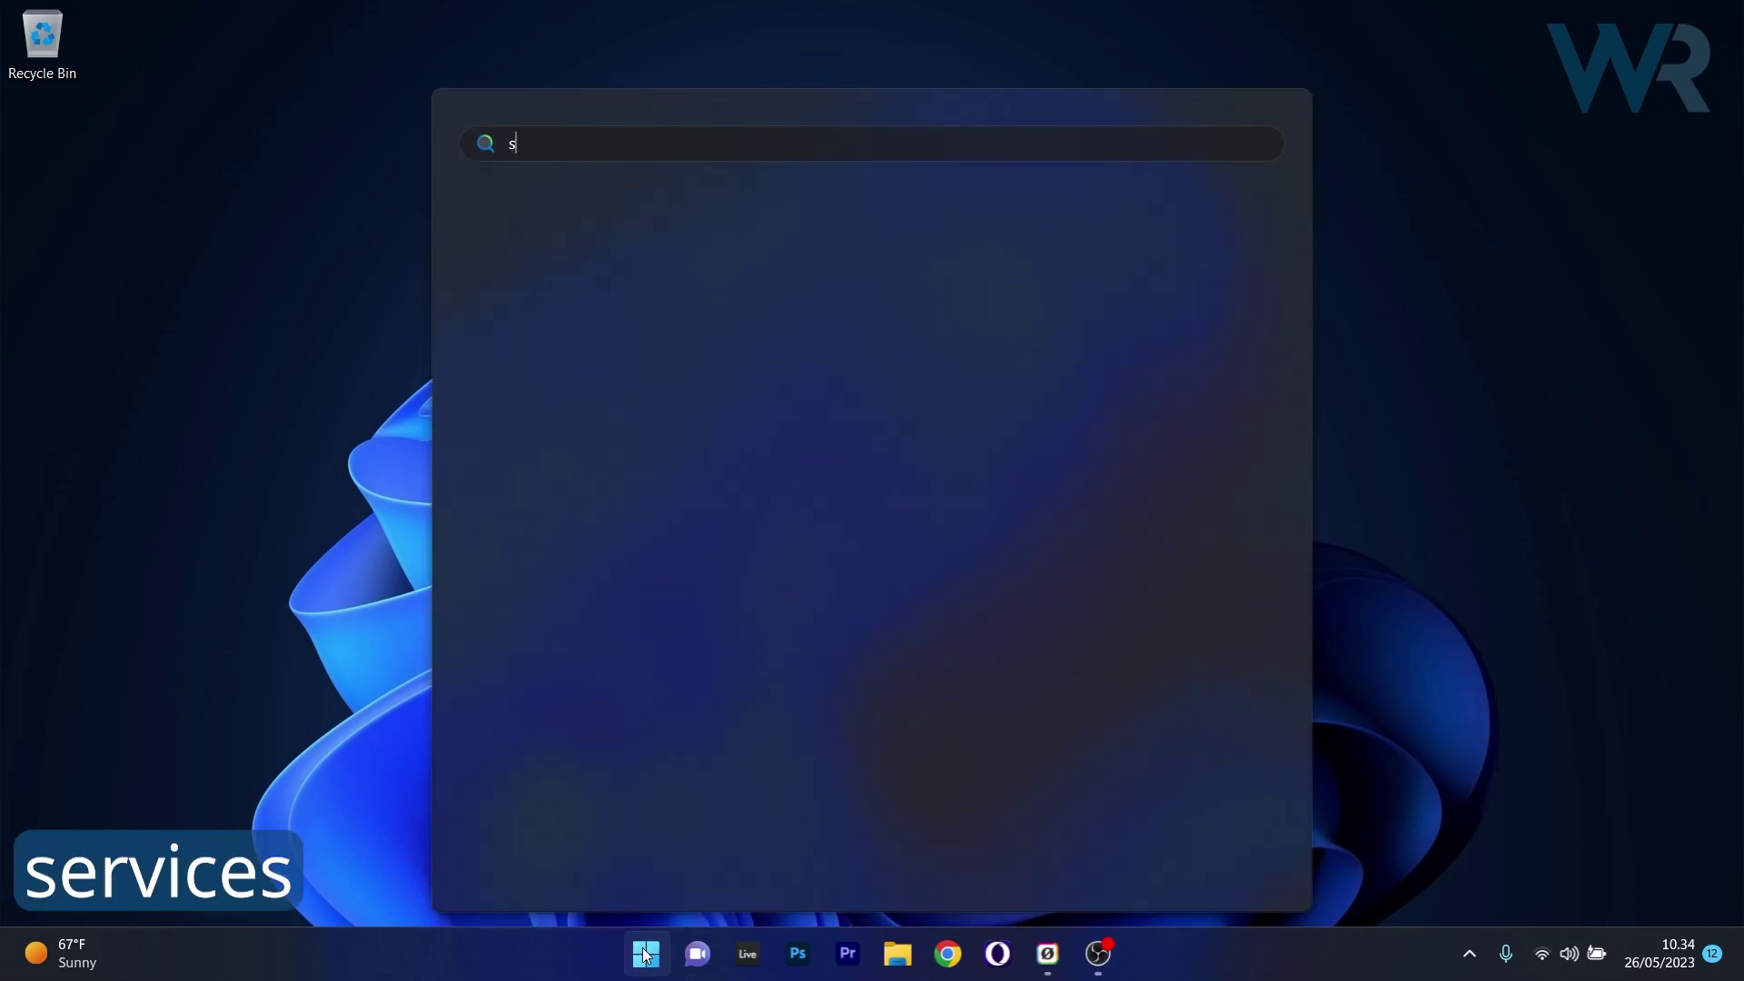
pyautogui.write('ervices')
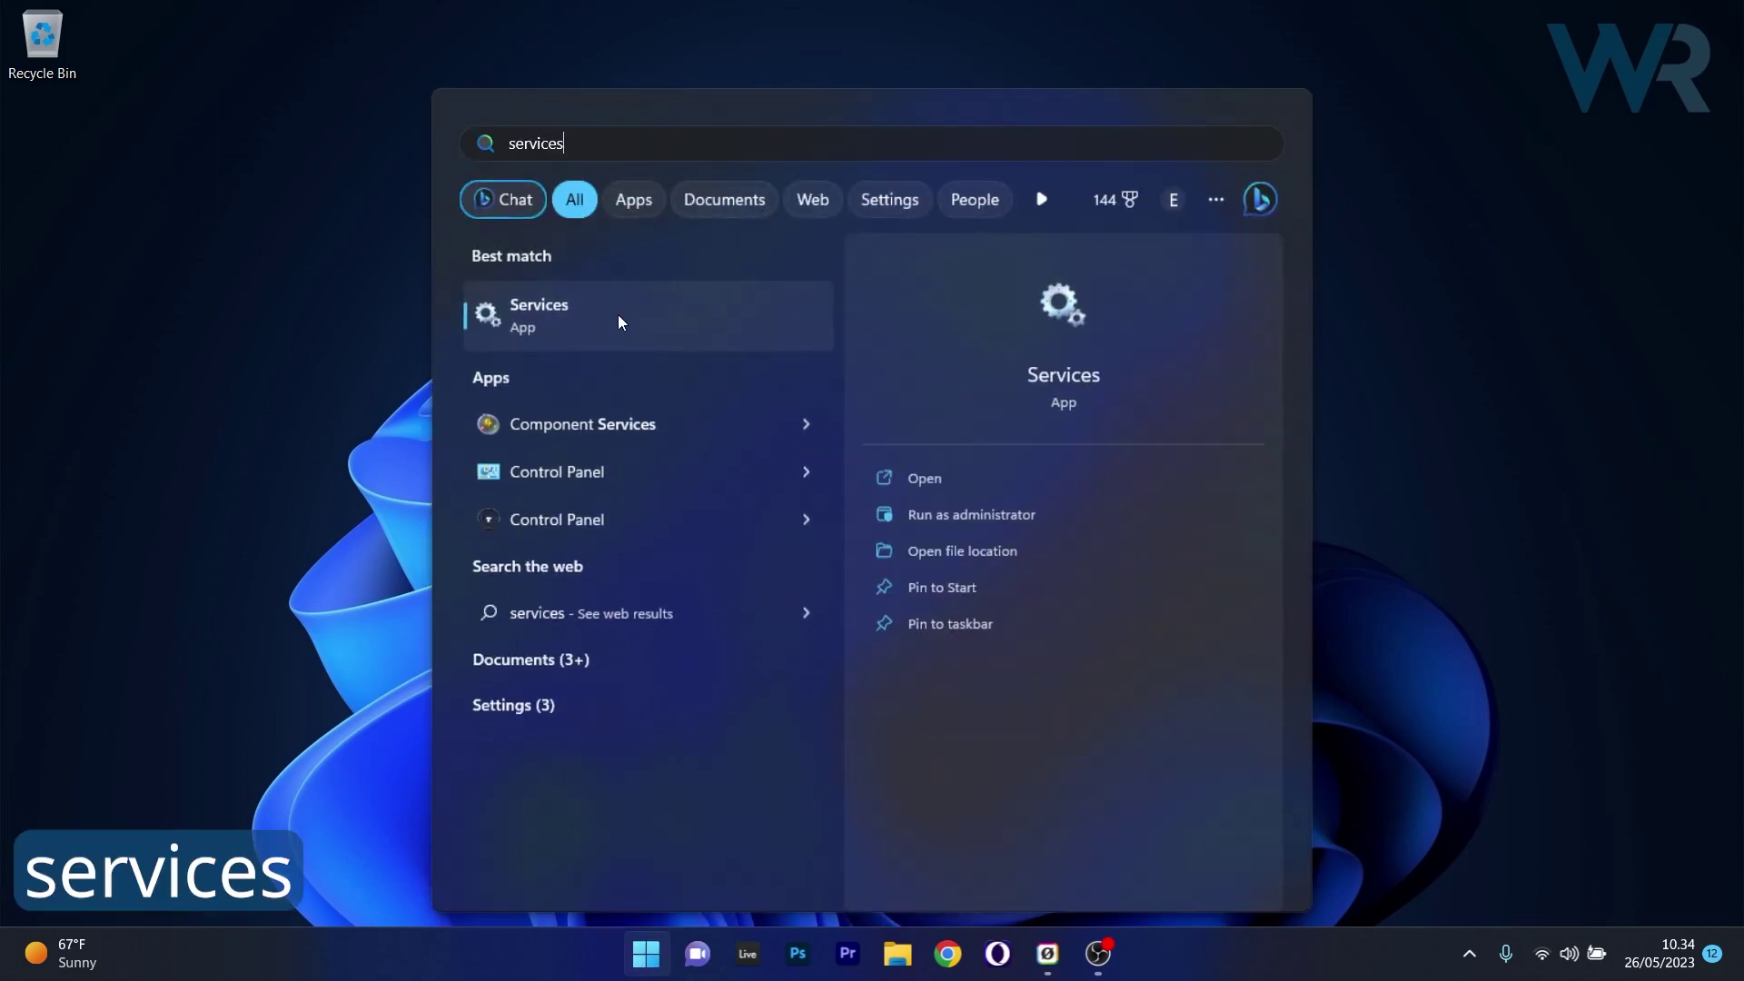
pyautogui.click(618, 316)
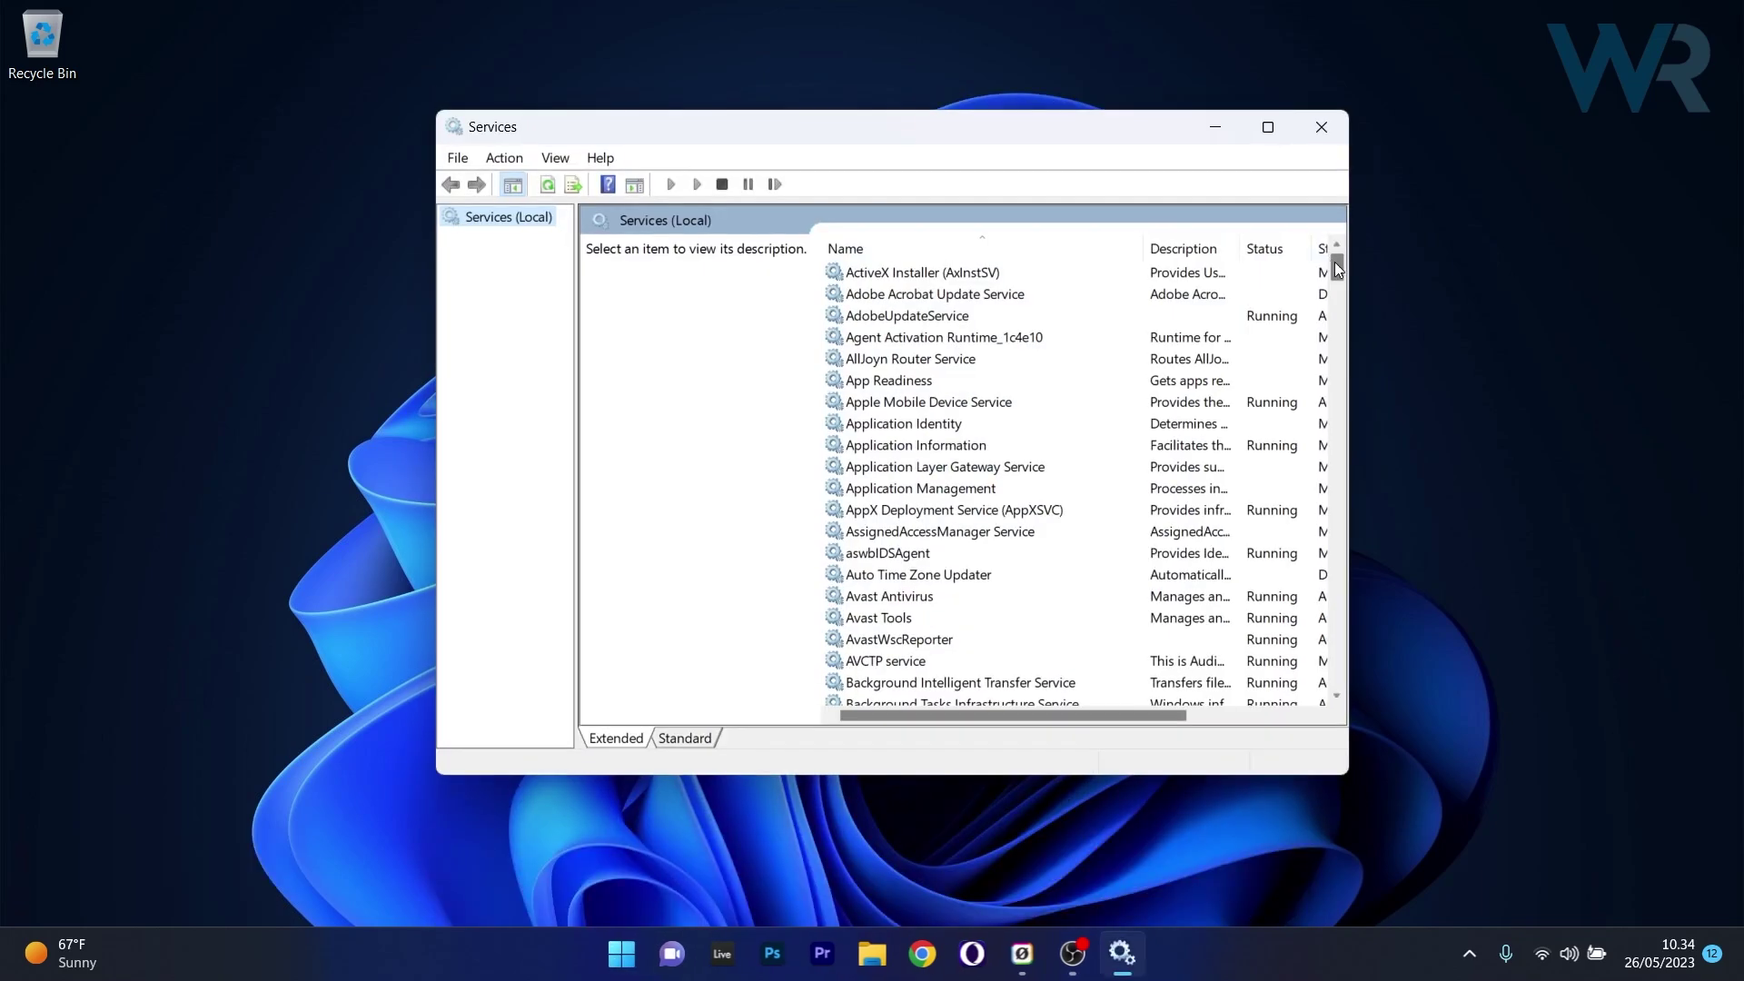
pyautogui.moveTo(1334, 262); pyautogui.dragTo(1330, 500)
# Start the Print Spooler service, confirm with OK, and close Services.
pyautogui.doubleClick(919, 576)
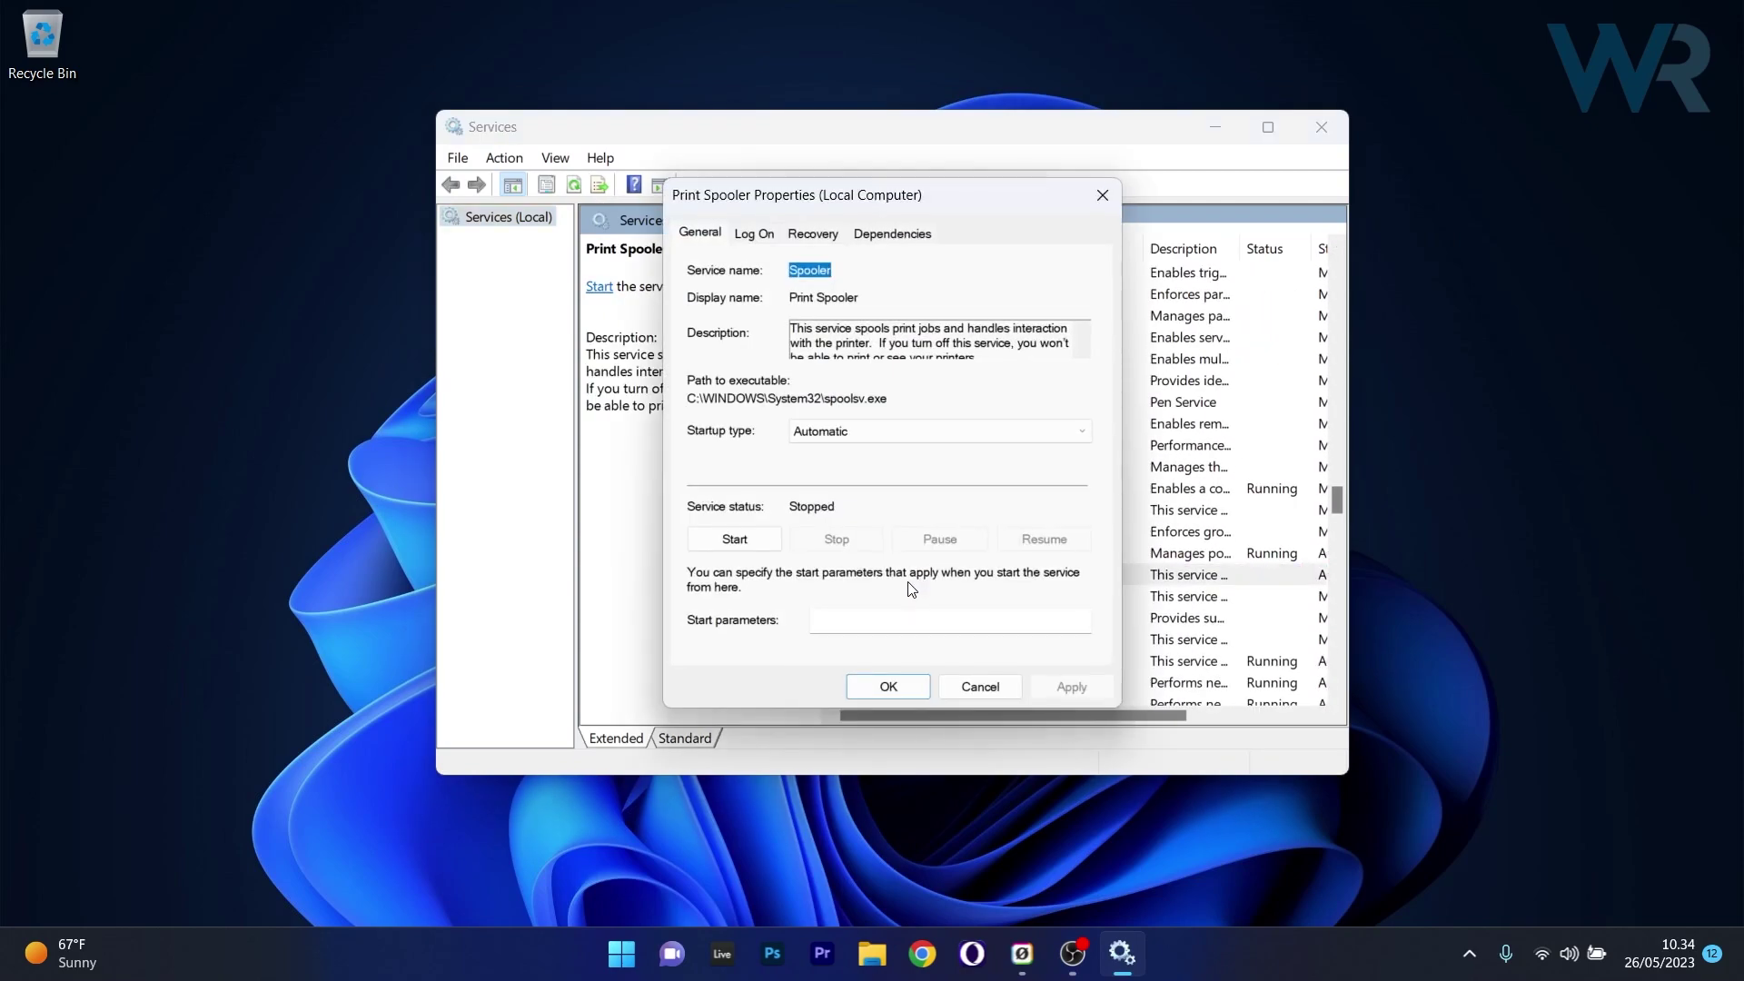
pyautogui.click(750, 537)
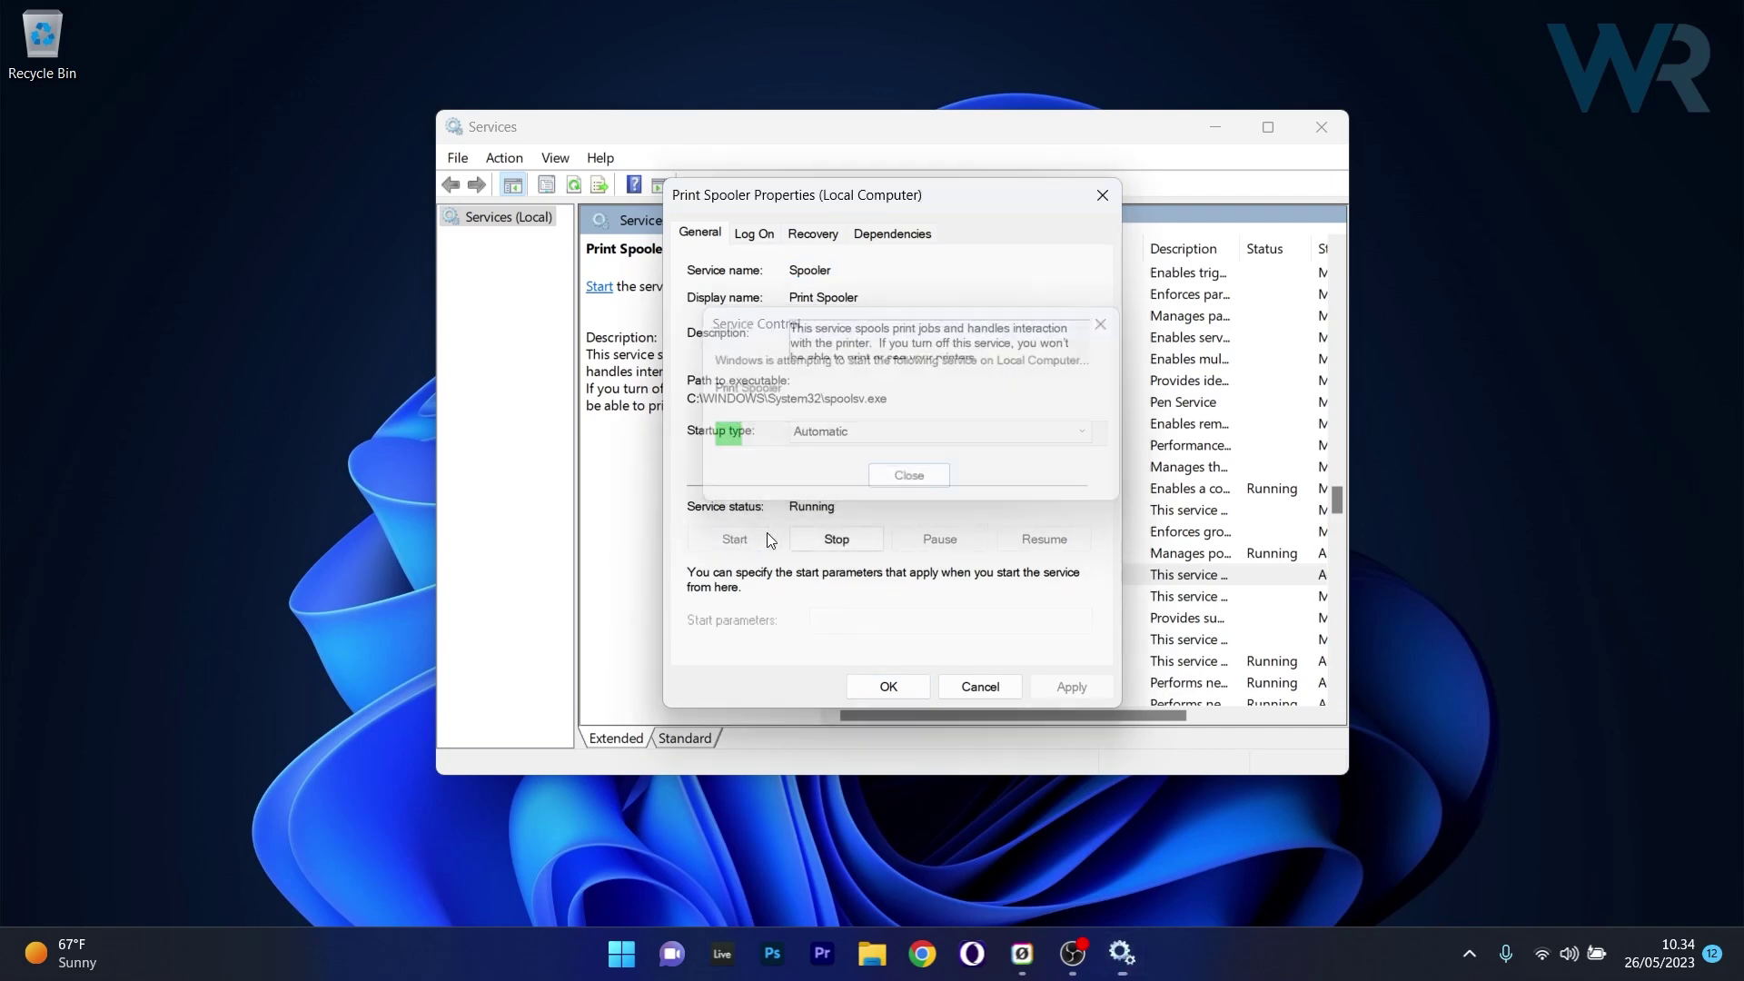
pyautogui.click(904, 688)
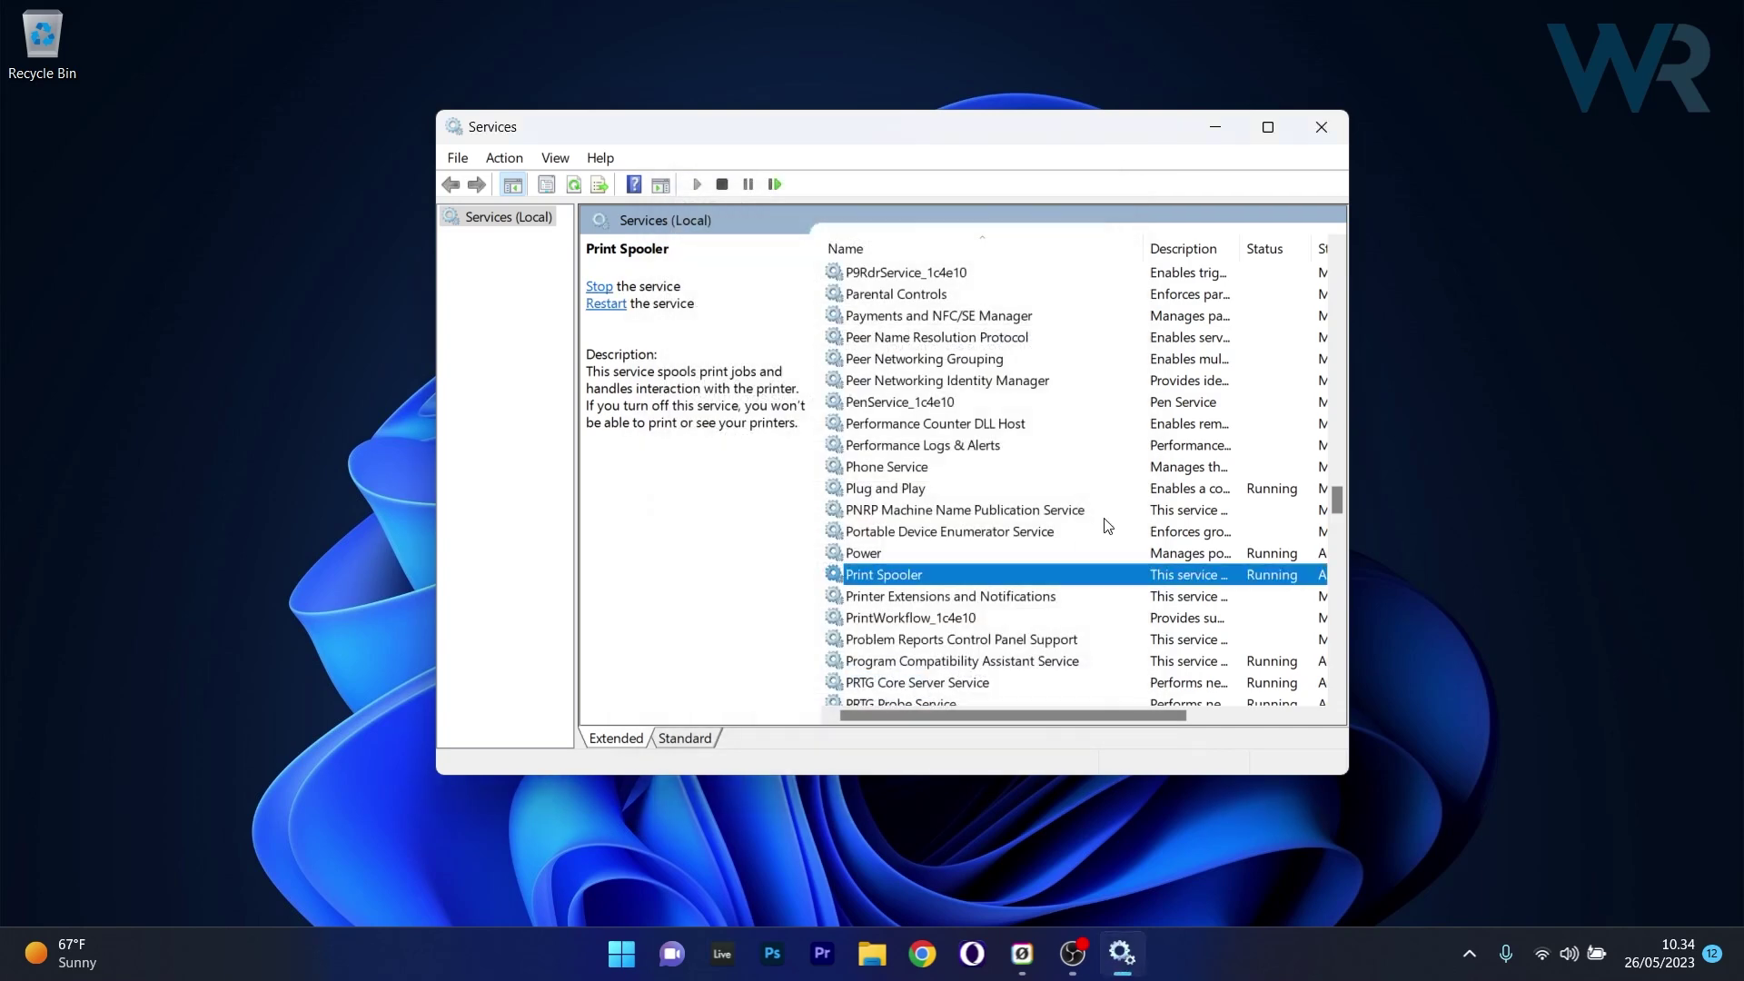
pyautogui.click(1321, 127)
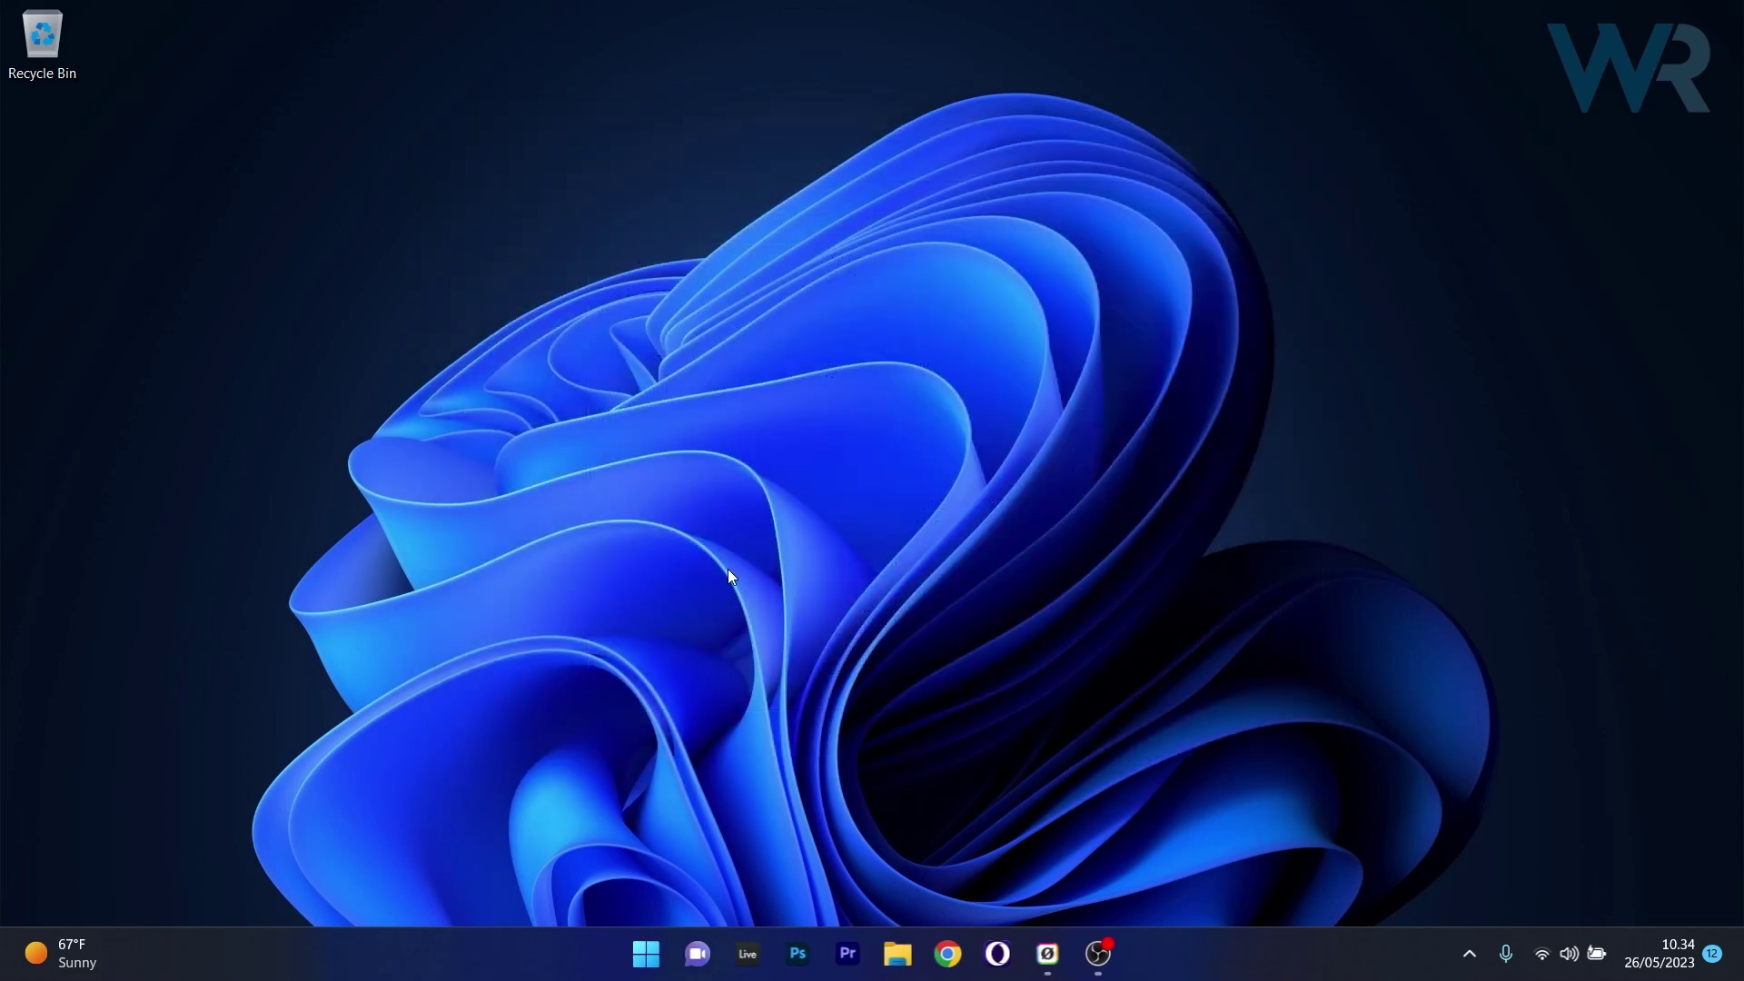